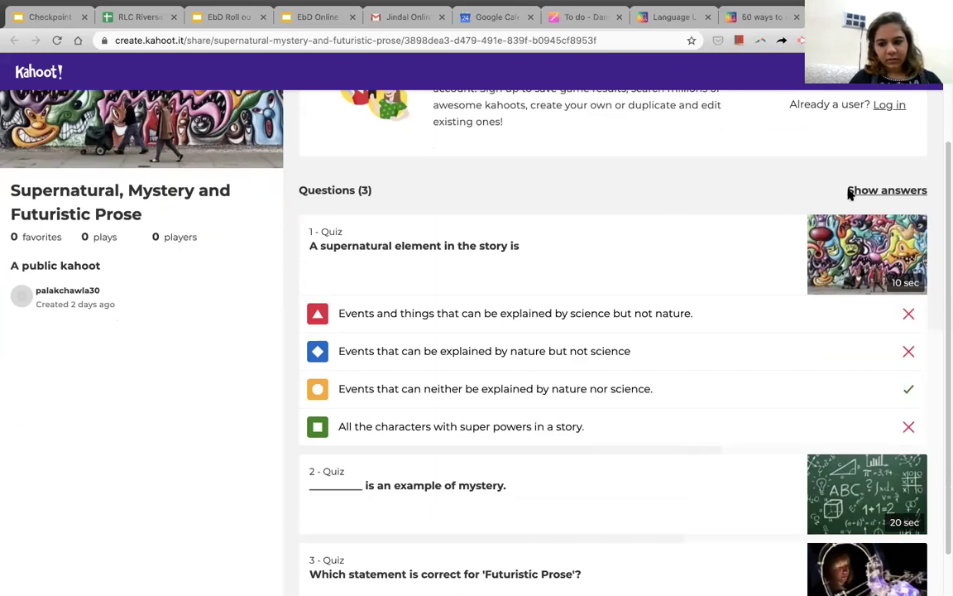
Expand question 2, then show and hide all answers so every answer is hidden
{"action": "scroll", "coordinate": [508, 448], "scroll_direction": "down", "scroll_amount": 2}
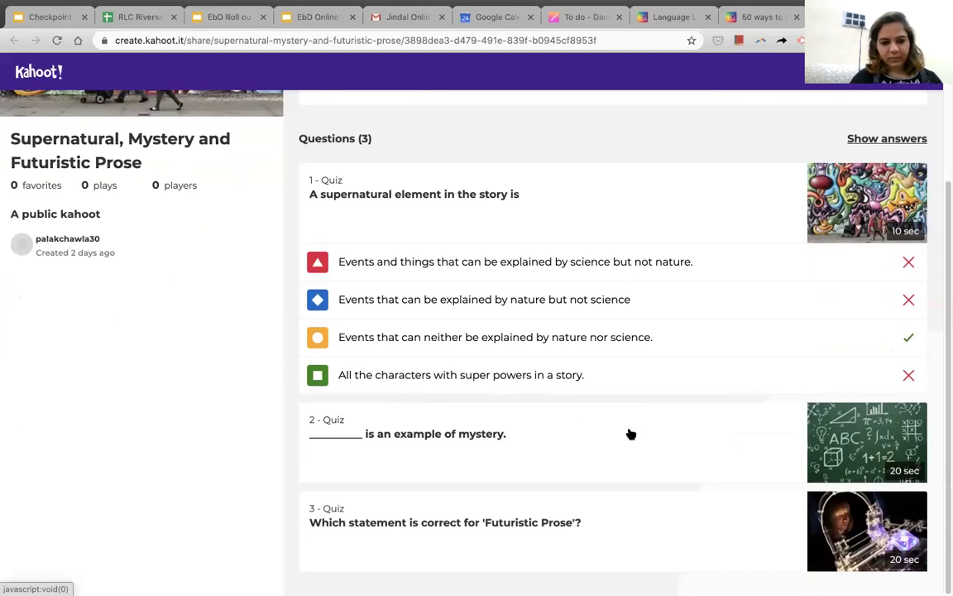
{"action": "left_click", "coordinate": [436, 442]}
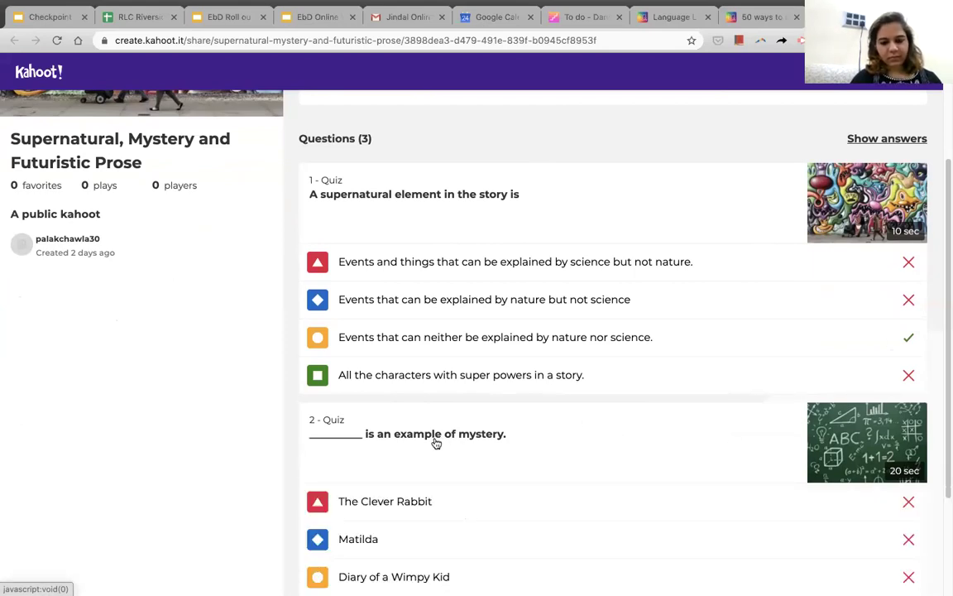
{"action": "scroll", "coordinate": [436, 443], "scroll_direction": "down", "scroll_amount": 3}
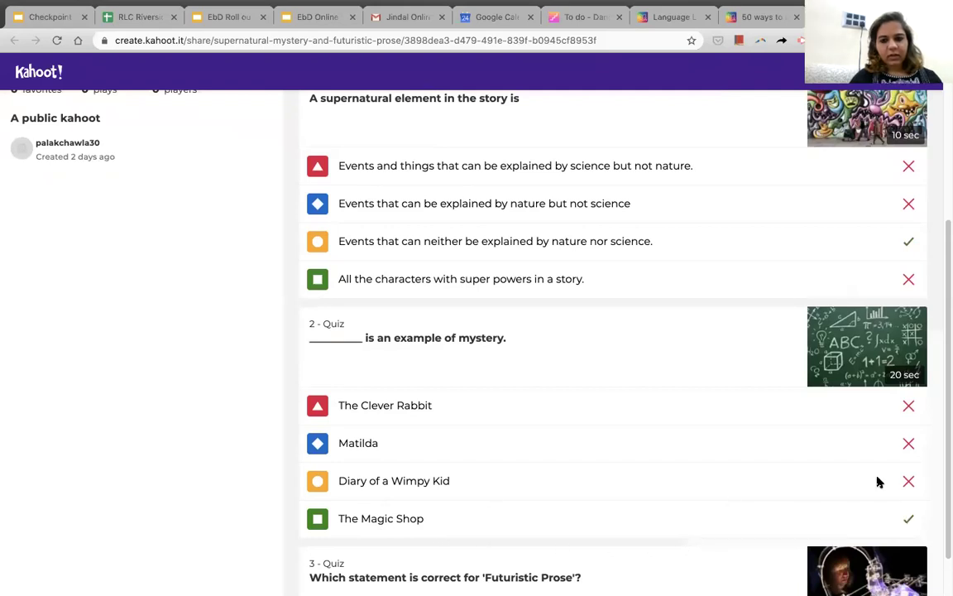
{"action": "scroll", "coordinate": [695, 379], "scroll_direction": "up", "scroll_amount": 1}
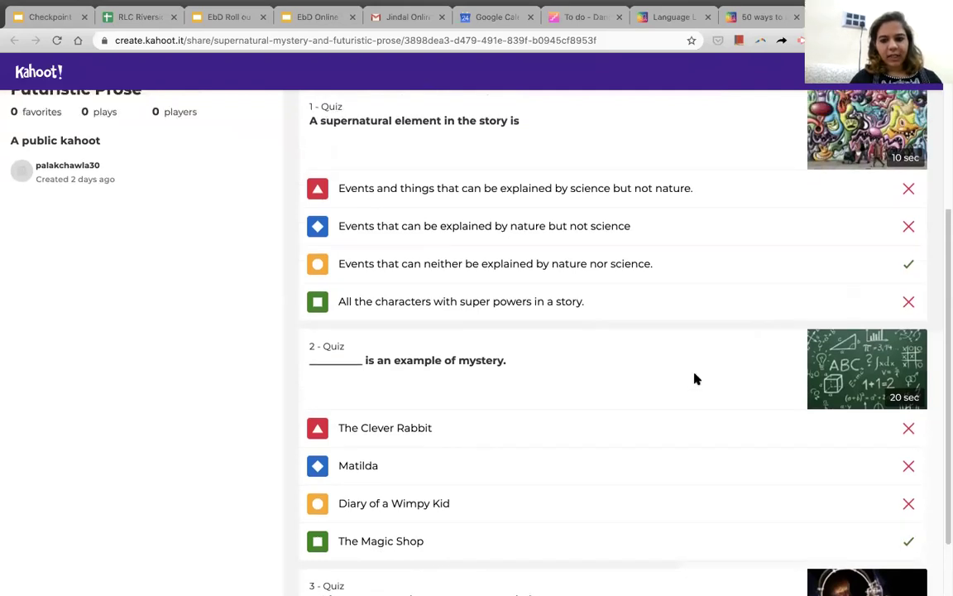
{"action": "scroll", "coordinate": [695, 379], "scroll_direction": "up", "scroll_amount": 4}
{"action": "left_click", "coordinate": [887, 255]}
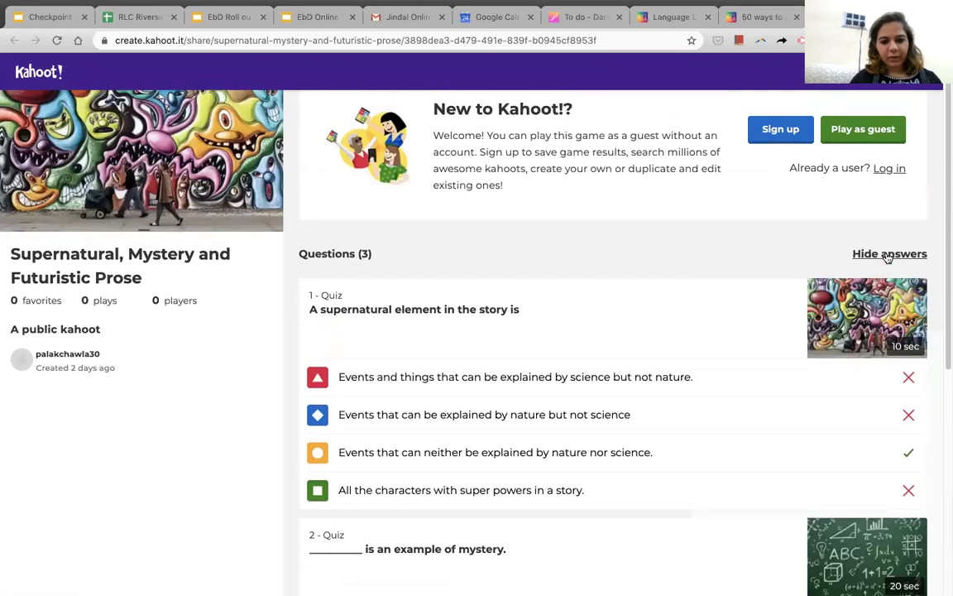
{"action": "left_click", "coordinate": [885, 255]}
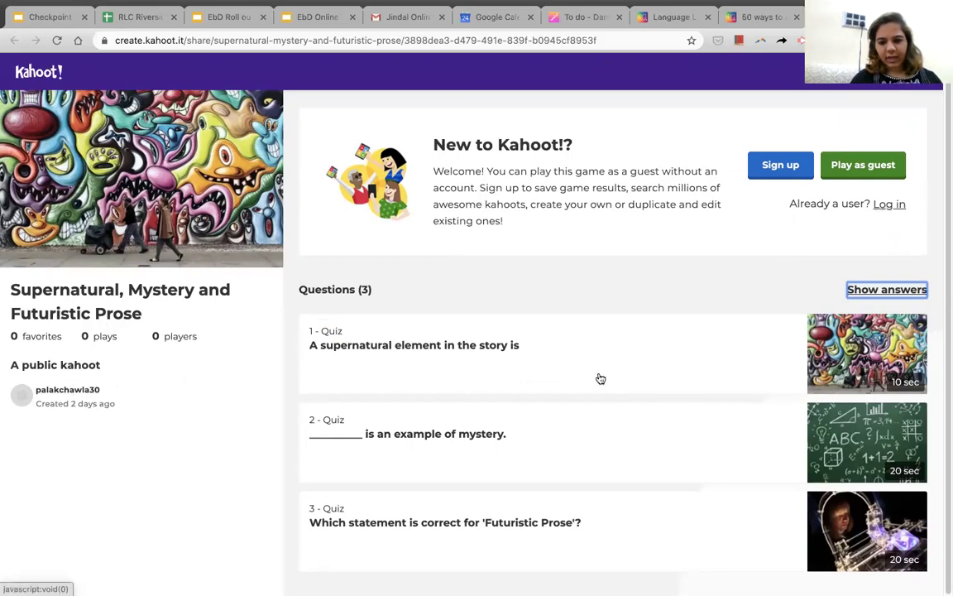
Close the Kahoot share tab with Cmd+W to return to the Book Creator book
{"action": "scroll", "coordinate": [797, 354], "scroll_direction": "down", "scroll_amount": 1}
{"action": "scroll", "coordinate": [797, 353], "scroll_direction": "up", "scroll_amount": 1}
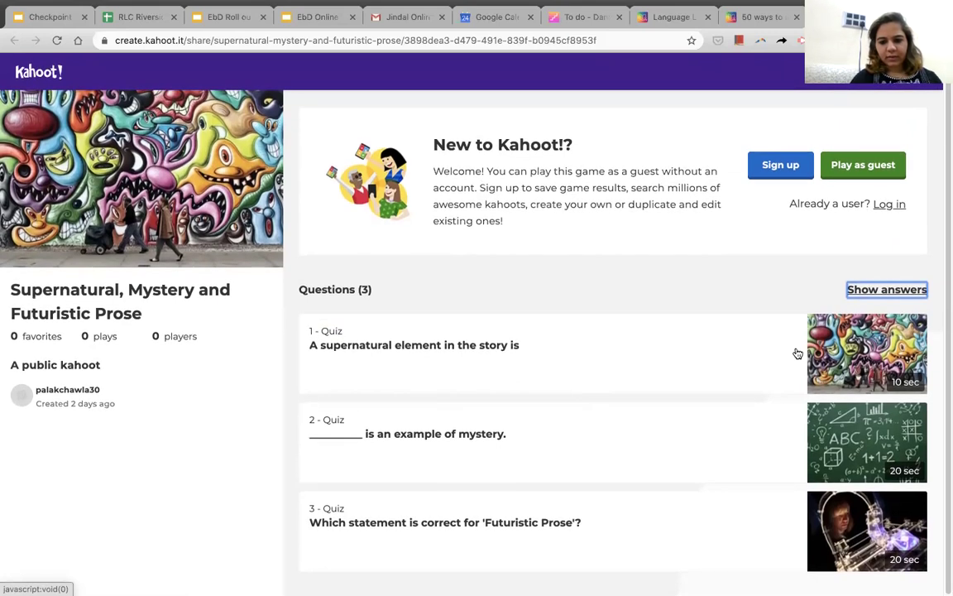
{"action": "scroll", "coordinate": [797, 354], "scroll_direction": "up", "scroll_amount": 1}
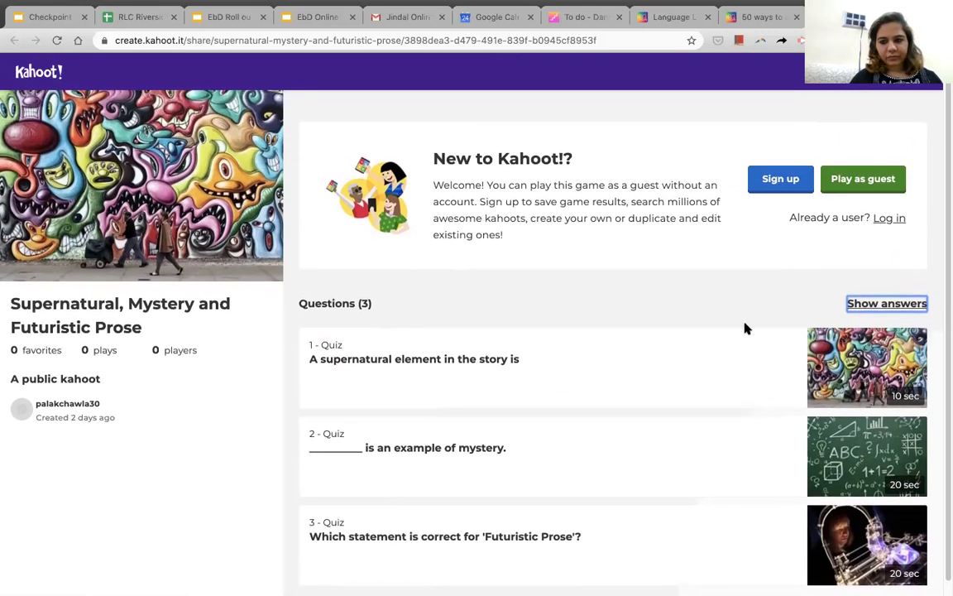
{"action": "scroll", "coordinate": [745, 329], "scroll_direction": "down", "scroll_amount": 1}
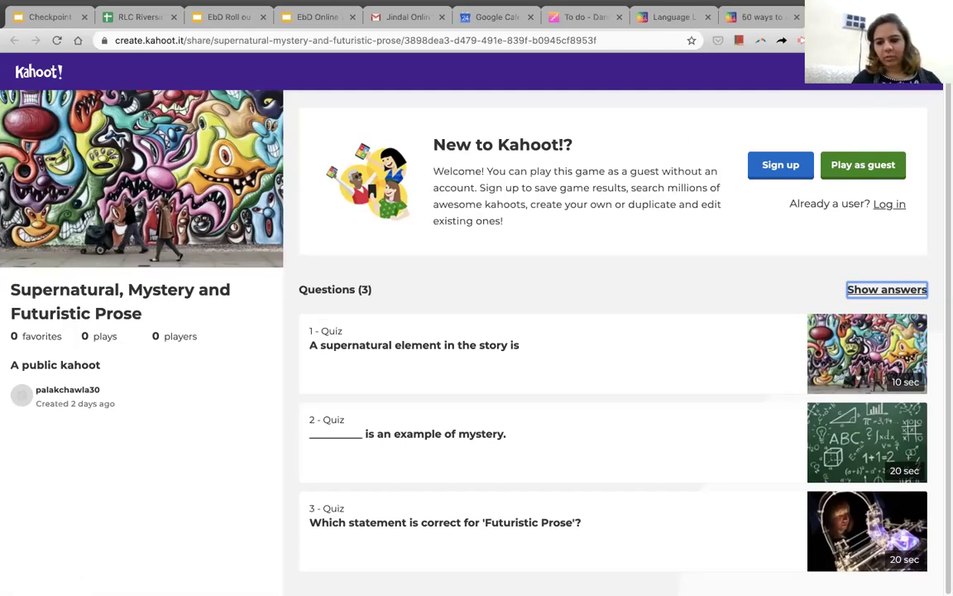
{"action": "key", "text": "ctrl+w"}
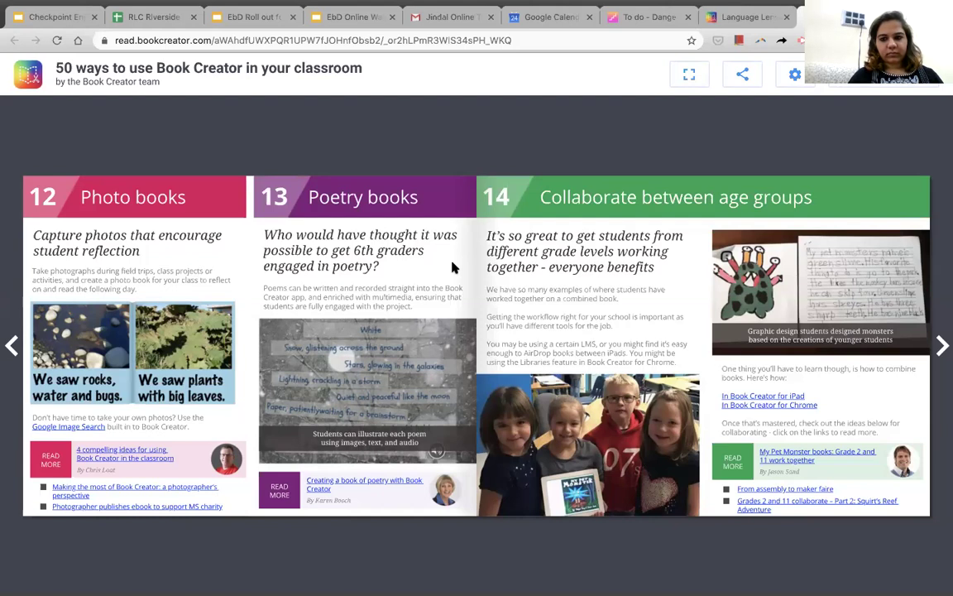
Reopen the 'Supernatural, Mystery and Futuristic Prose' kahoot from the book's link in a new tab
{"action": "left_click", "coordinate": [424, 248]}
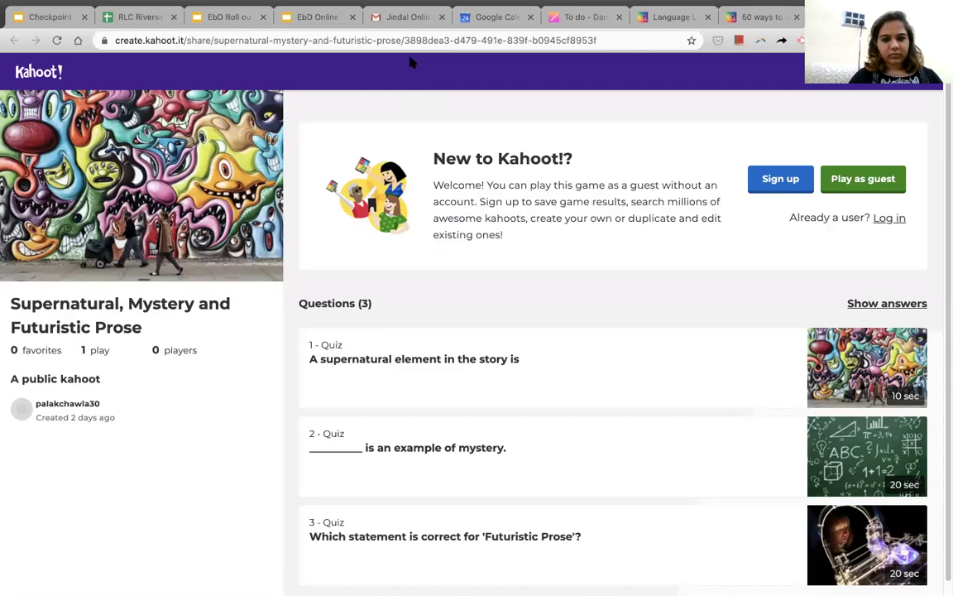
Expand and collapse question 1, then close the share tab to reach the challenge page
{"action": "scroll", "coordinate": [413, 246], "scroll_direction": "down", "scroll_amount": 1}
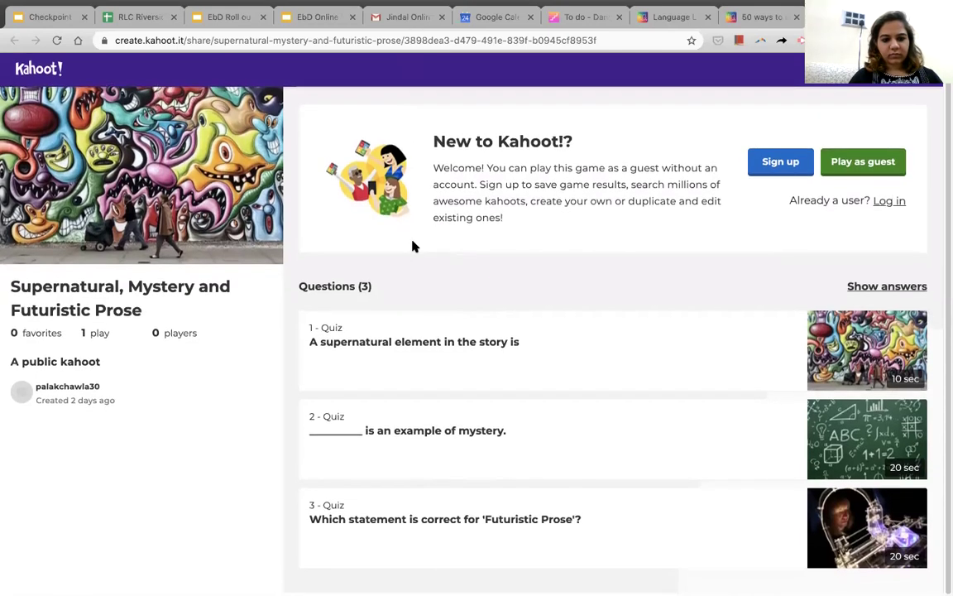
{"action": "left_click", "coordinate": [408, 354]}
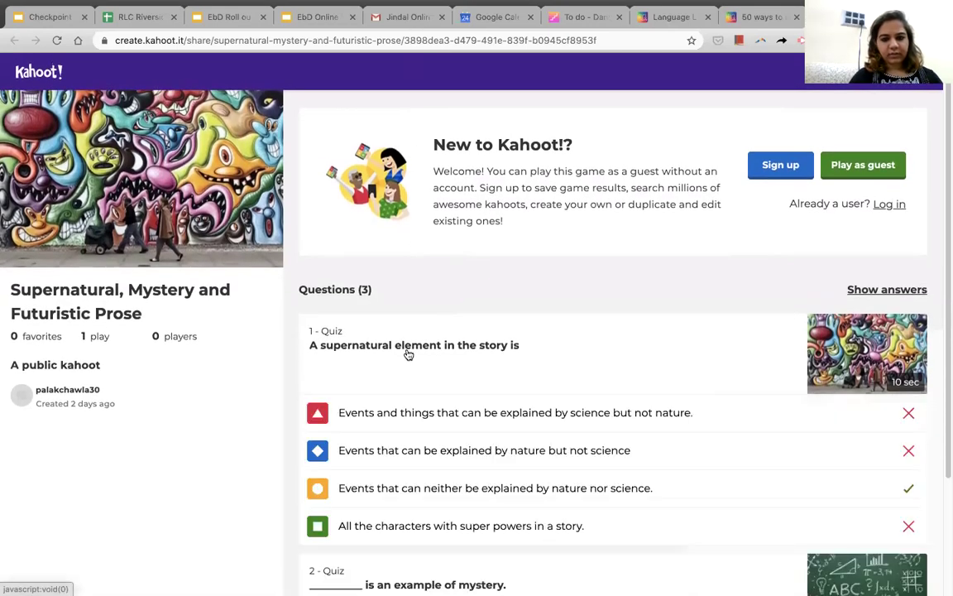
{"action": "left_click", "coordinate": [408, 354]}
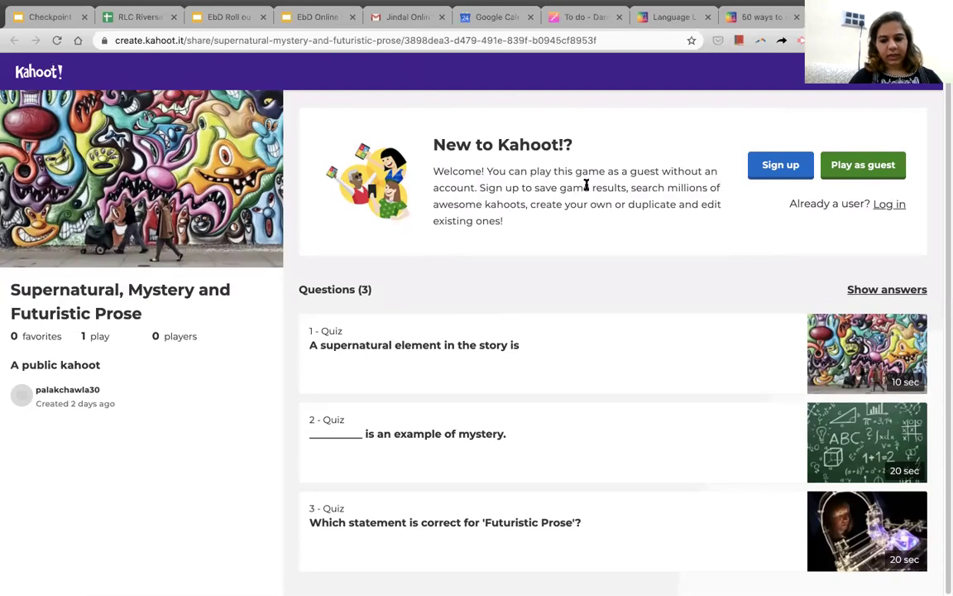
{"action": "mouse_move", "coordinate": [460, 3]}
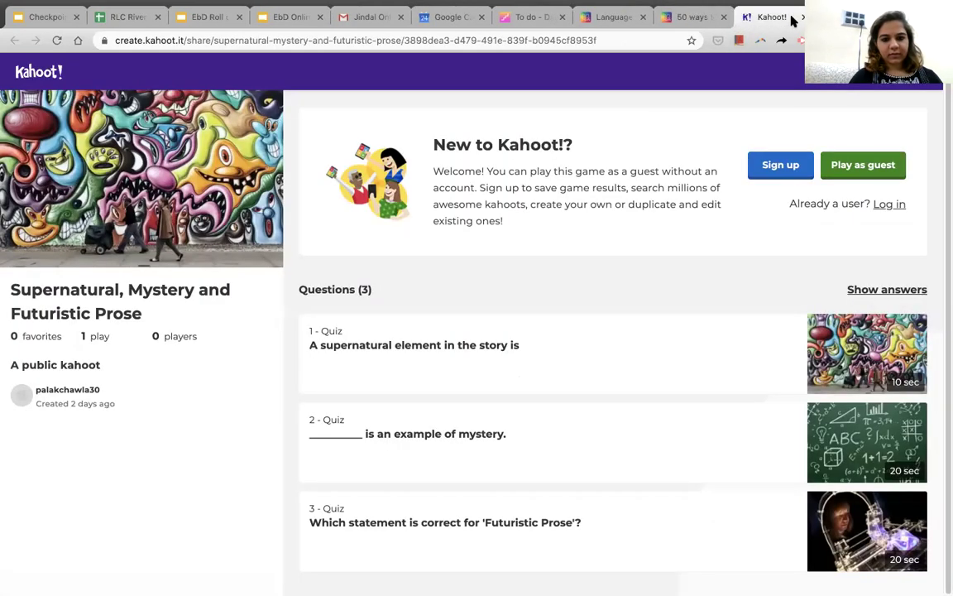
{"action": "left_click", "coordinate": [803, 17]}
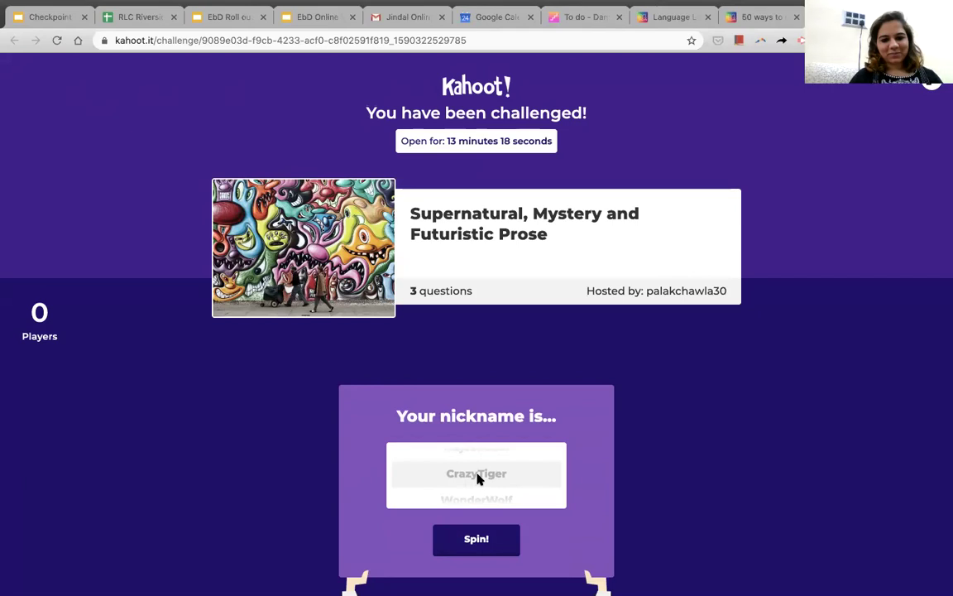
Spin a random nickname and join the challenge with it
{"action": "left_click", "coordinate": [473, 540]}
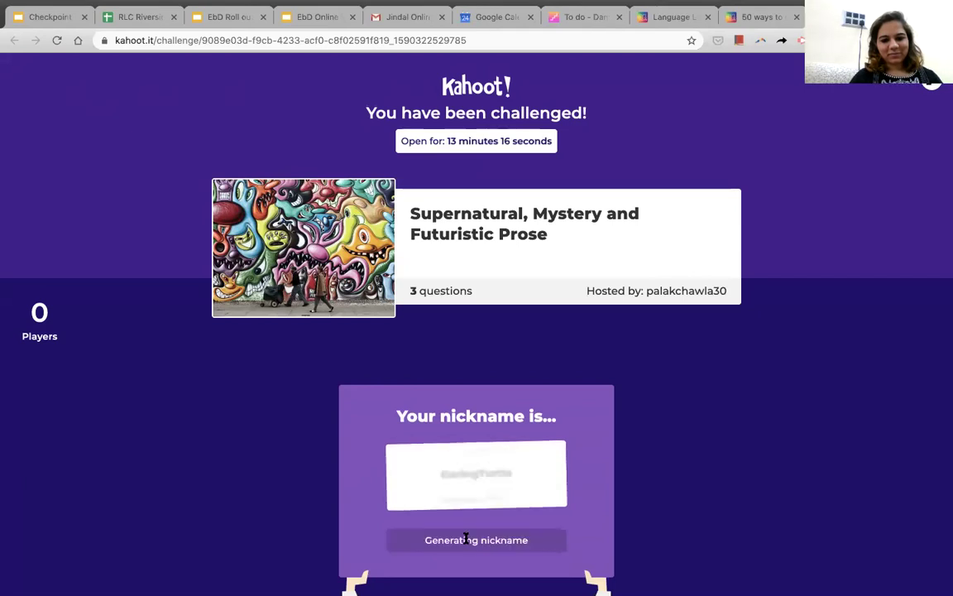
{"action": "left_click", "coordinate": [505, 543]}
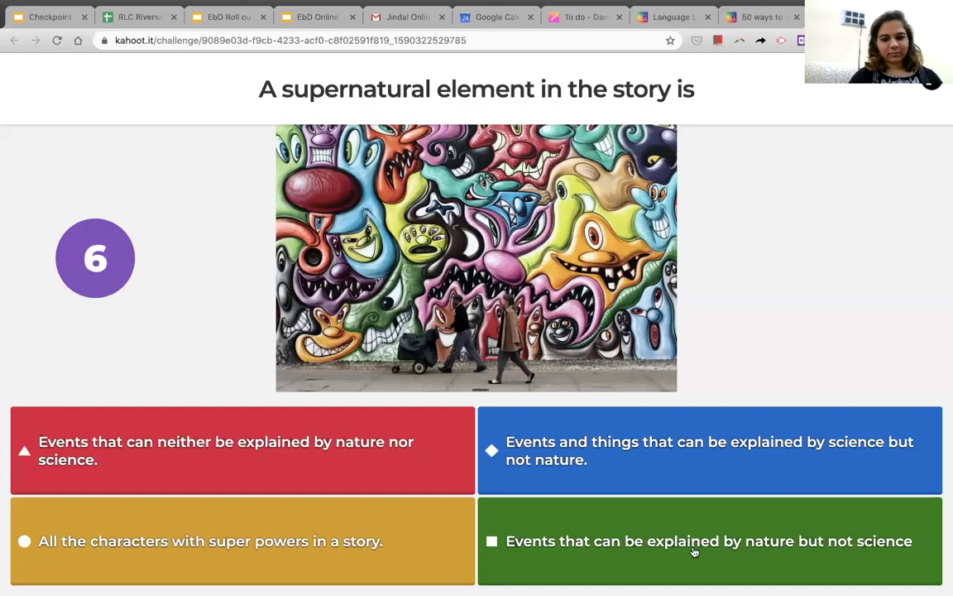
Answer challenge question 1 with the green choice
{"action": "left_click", "coordinate": [634, 535]}
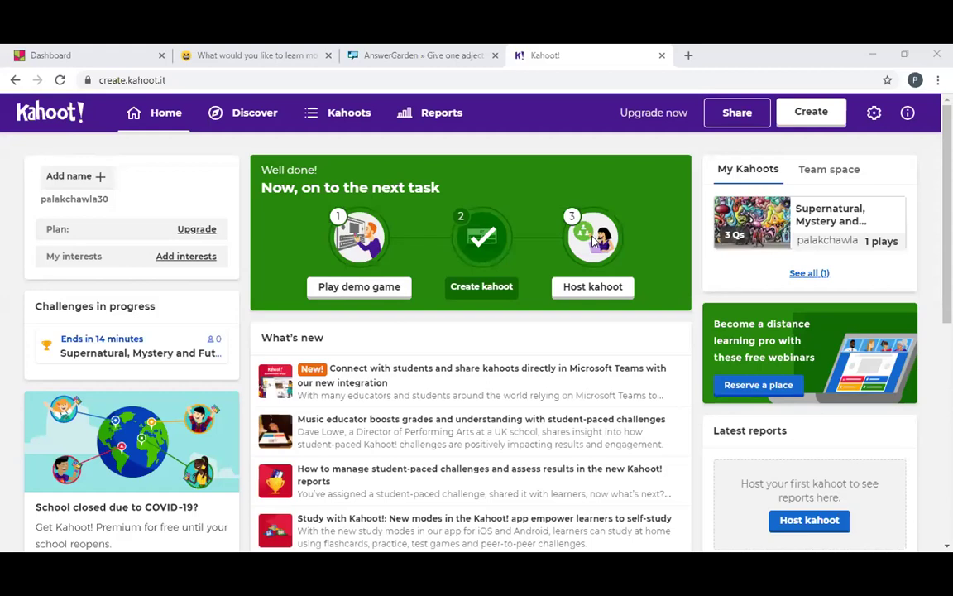
Start a blank new kahoot and look over the answer option types list
{"action": "left_click", "coordinate": [816, 120]}
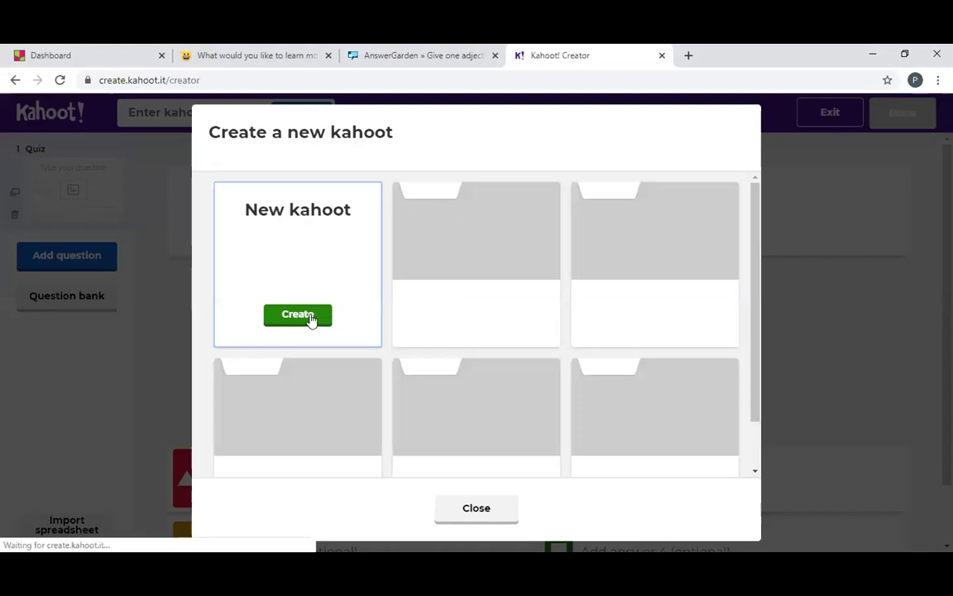
{"action": "left_click", "coordinate": [310, 321]}
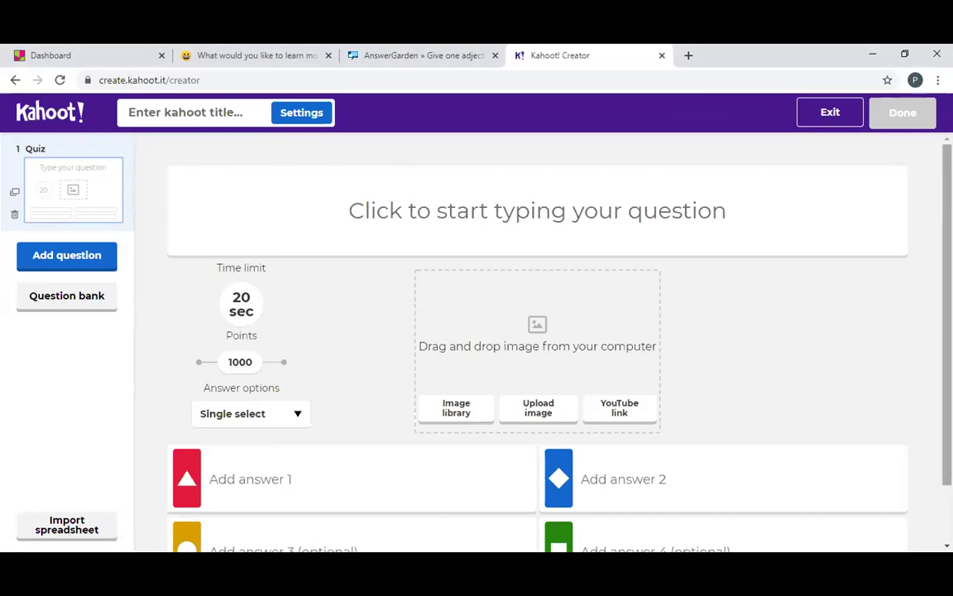
{"action": "scroll", "coordinate": [416, 321], "scroll_direction": "down", "scroll_amount": 1}
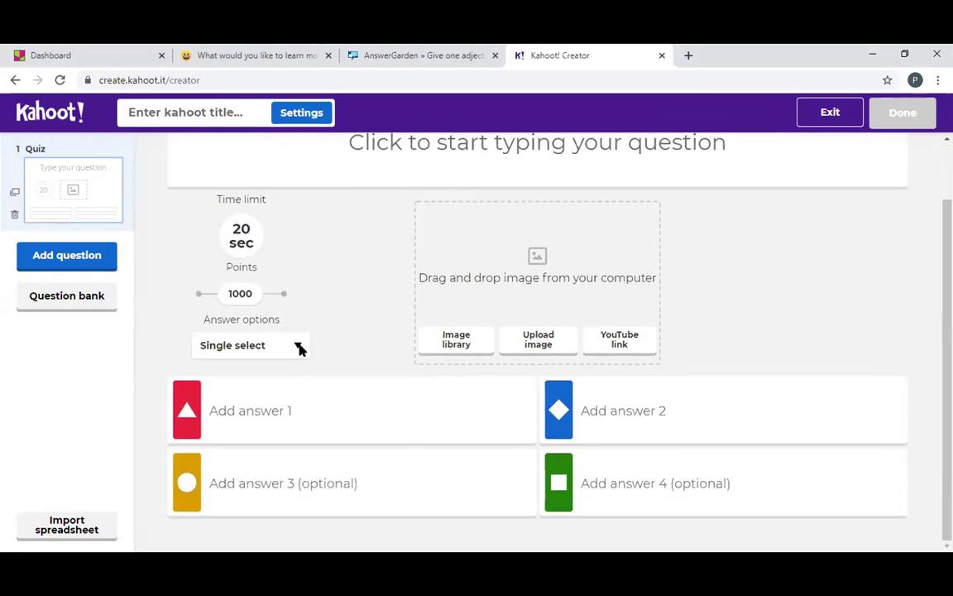
{"action": "left_click", "coordinate": [299, 348]}
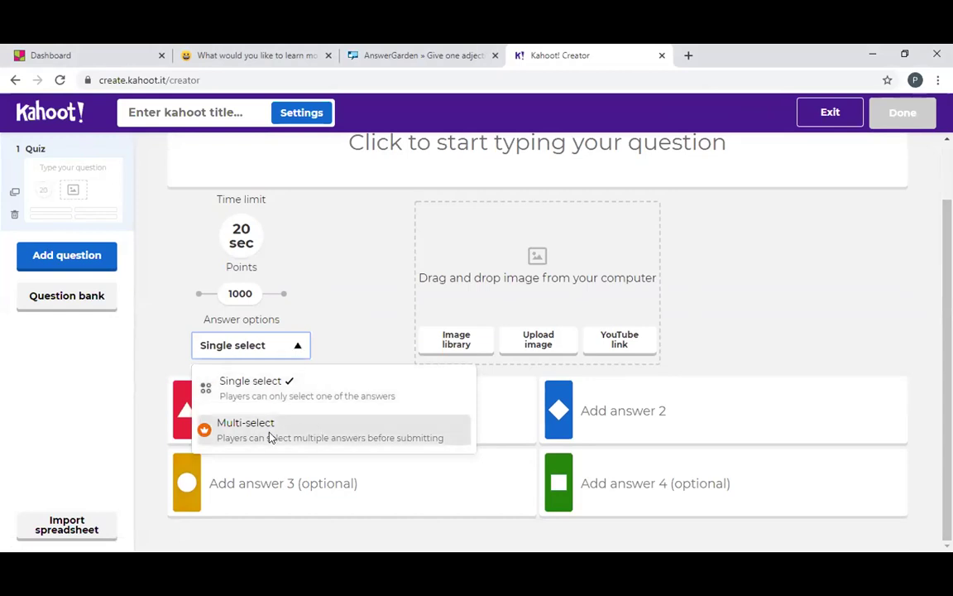
{"action": "left_click", "coordinate": [299, 347]}
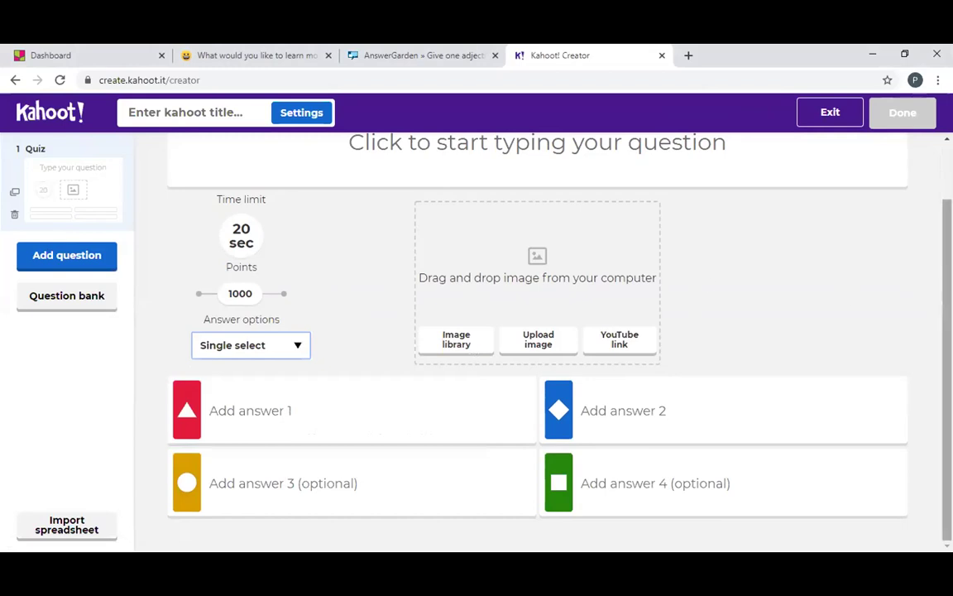
{"action": "scroll", "coordinate": [844, 291], "scroll_direction": "up", "scroll_amount": 2}
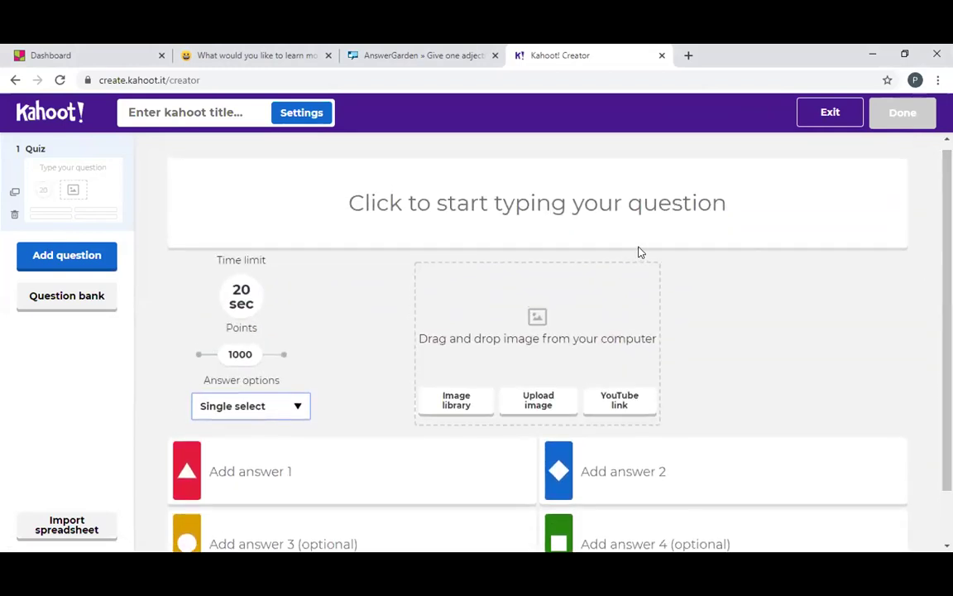
Enter the question text 'Mehrgarh was a part of which Stone Age'
{"action": "left_click", "coordinate": [676, 192]}
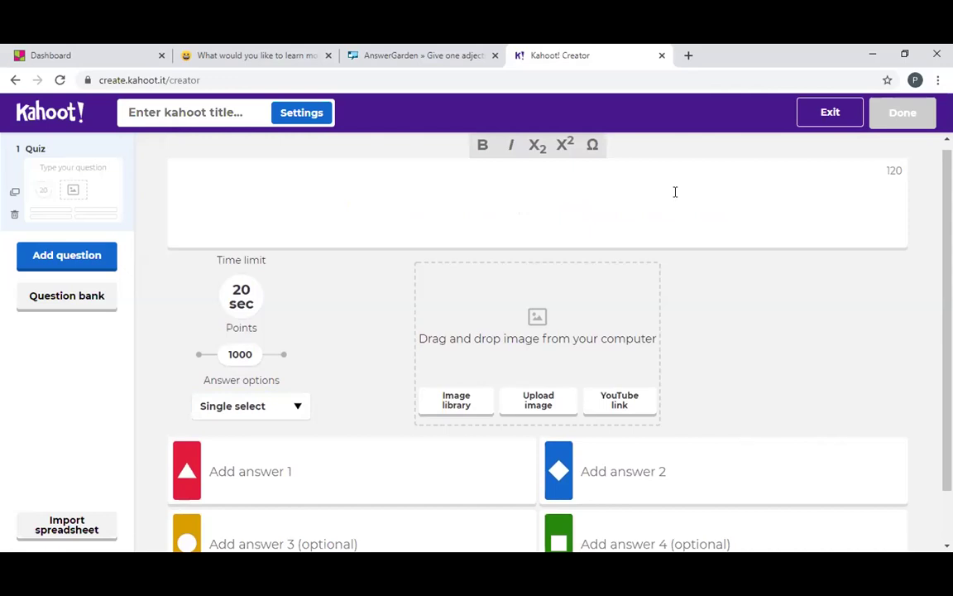
{"action": "type", "text": "Mehrgarh was a part of which Stone A"}
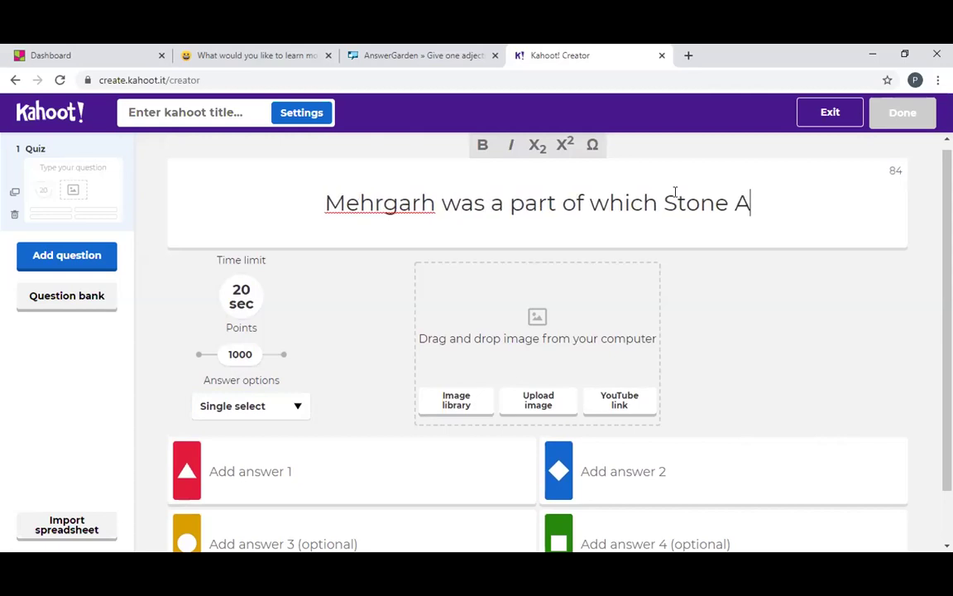
{"action": "type", "text": "ge"}
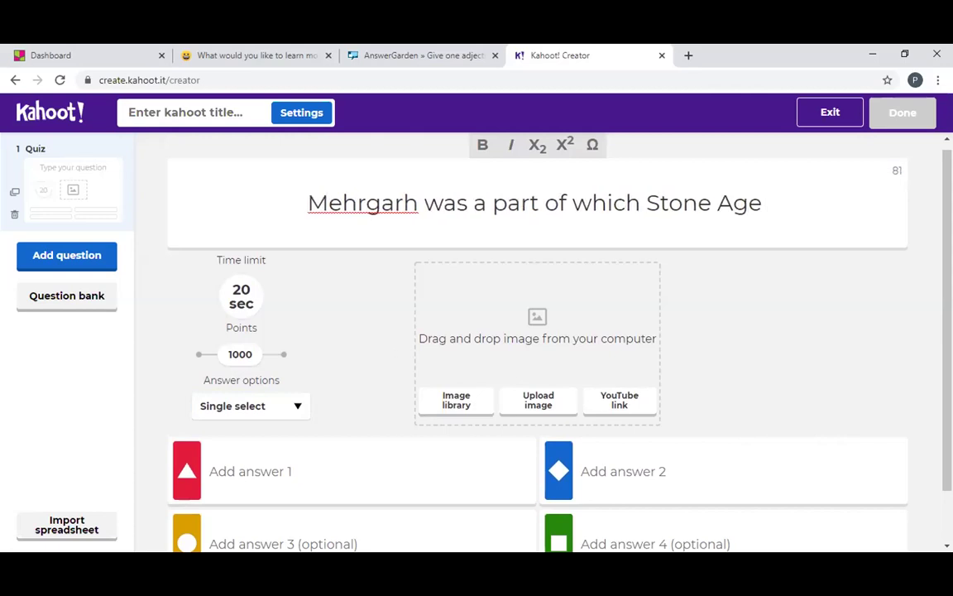
{"action": "scroll", "coordinate": [531, 267], "scroll_direction": "down", "scroll_amount": 1}
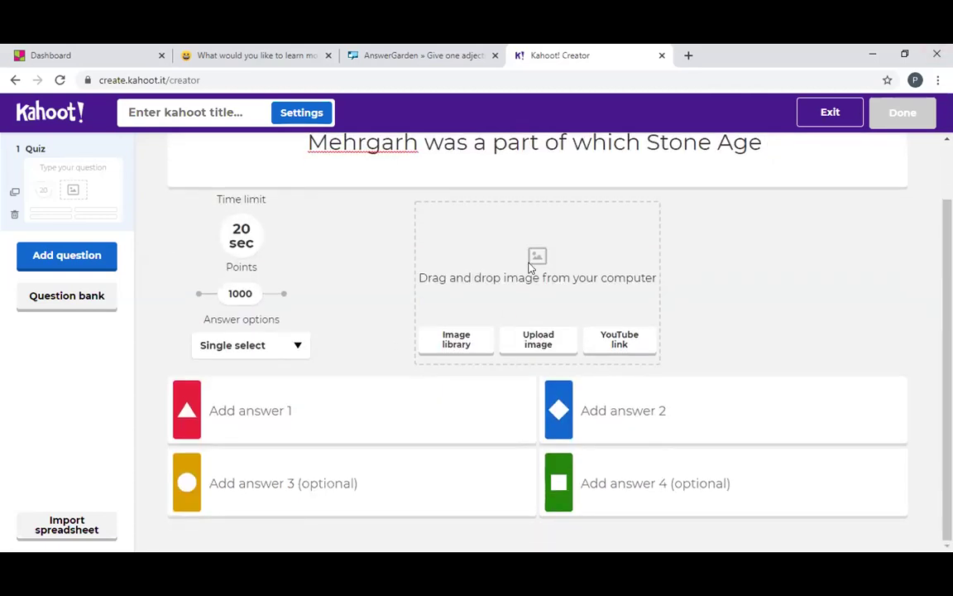
Add the pyramids photo from the image library to the question
{"action": "left_click", "coordinate": [458, 343]}
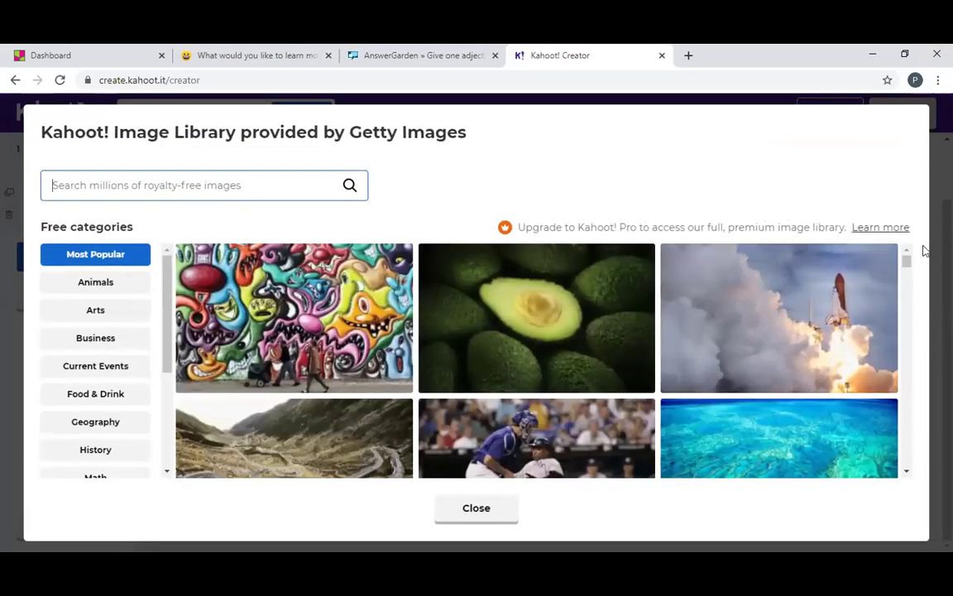
{"action": "mouse_move", "coordinate": [906, 266]}
{"action": "left_mouse_down"}
{"action": "mouse_move", "coordinate": [908, 292]}
{"action": "mouse_move", "coordinate": [907, 273]}
{"action": "left_mouse_up"}
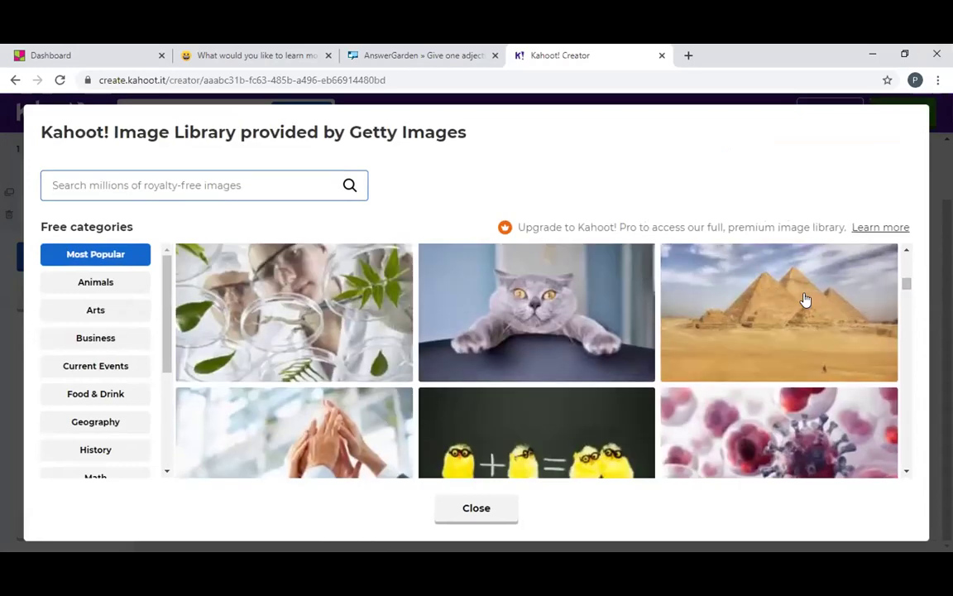
{"action": "left_click", "coordinate": [811, 318]}
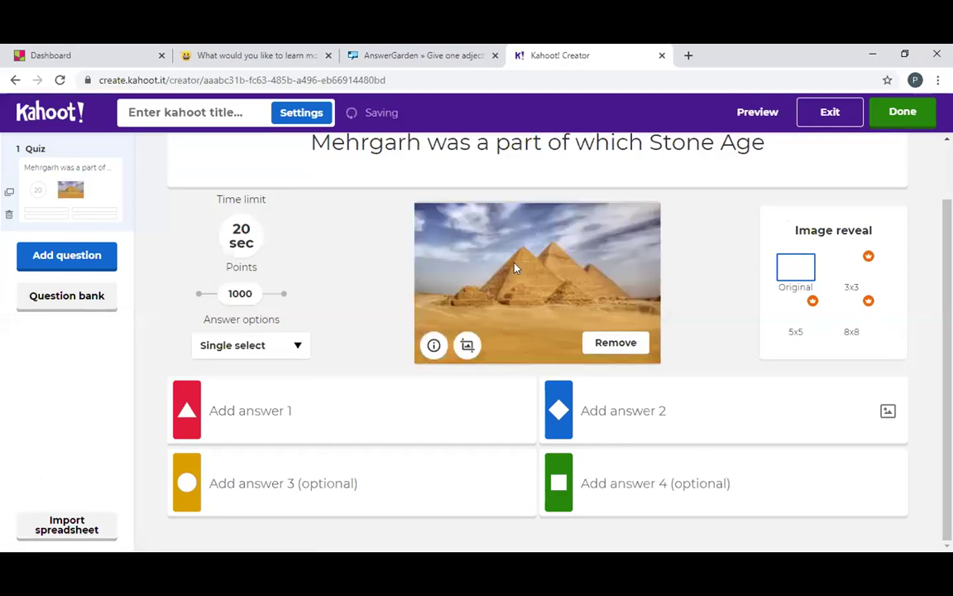
Enter answers Palaeolithic Age, Mesolithic Age, Neolithic Age, None of the above; mark Neolithic Age correct
{"action": "left_click", "coordinate": [304, 415]}
{"action": "type", "text": "Pa"}
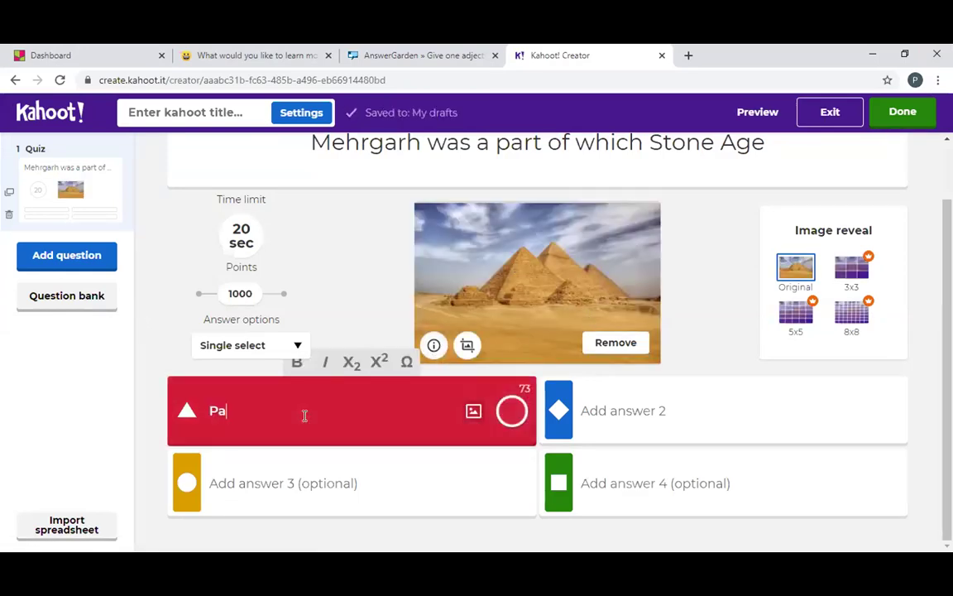
{"action": "type", "text": "laeolithic Age"}
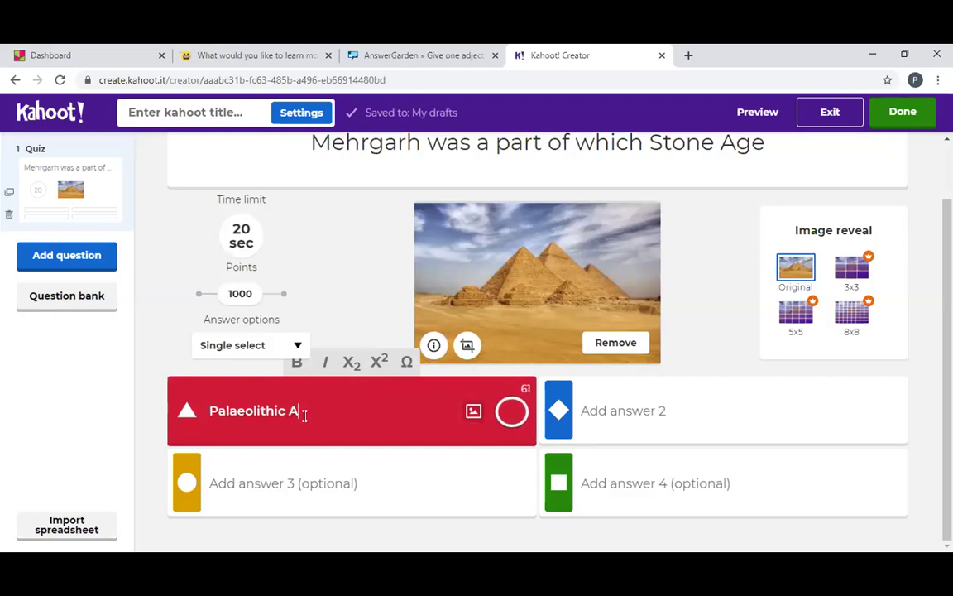
{"action": "left_click", "coordinate": [639, 420]}
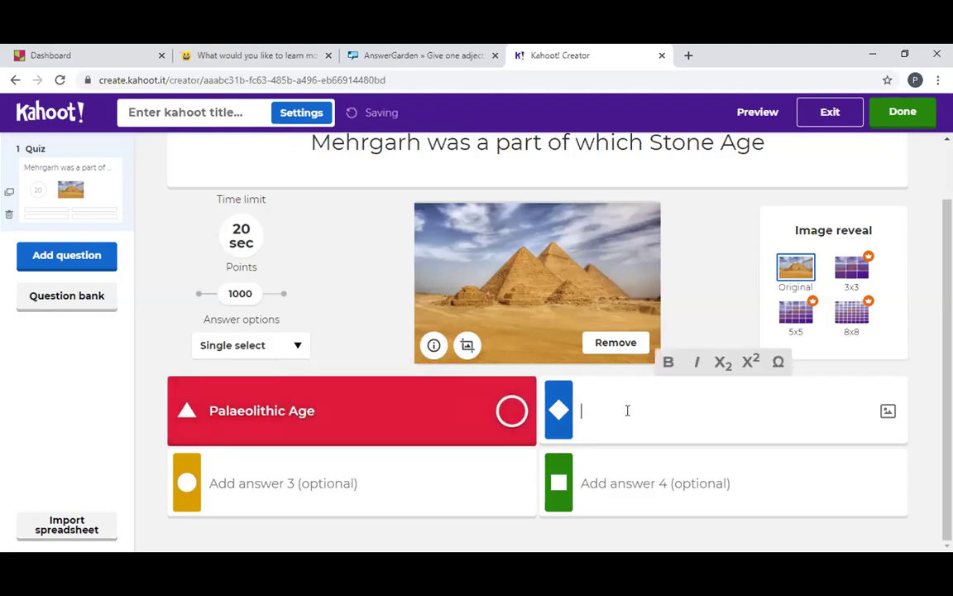
{"action": "type", "text": "Mesolith"}
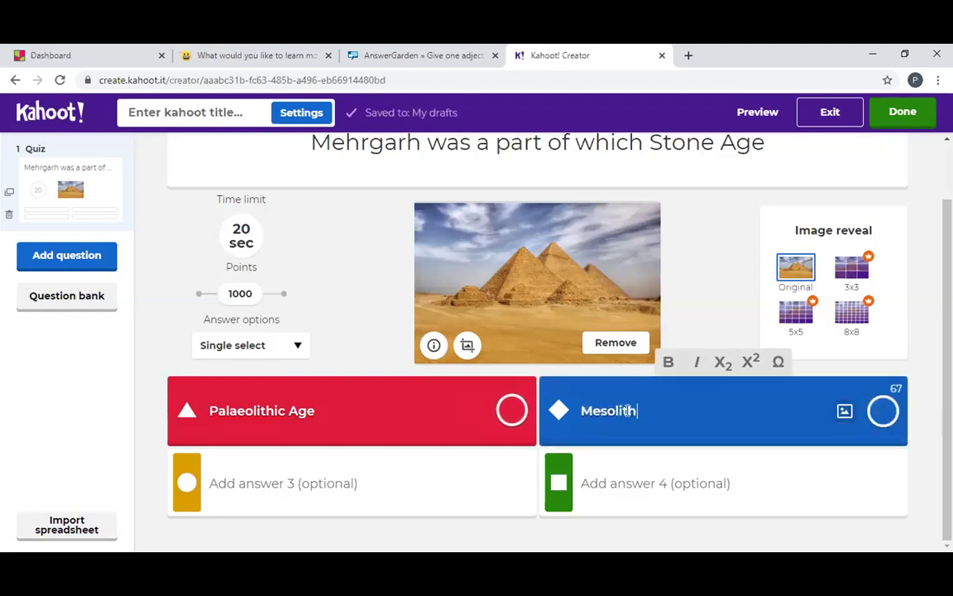
{"action": "type", "text": "ic Age"}
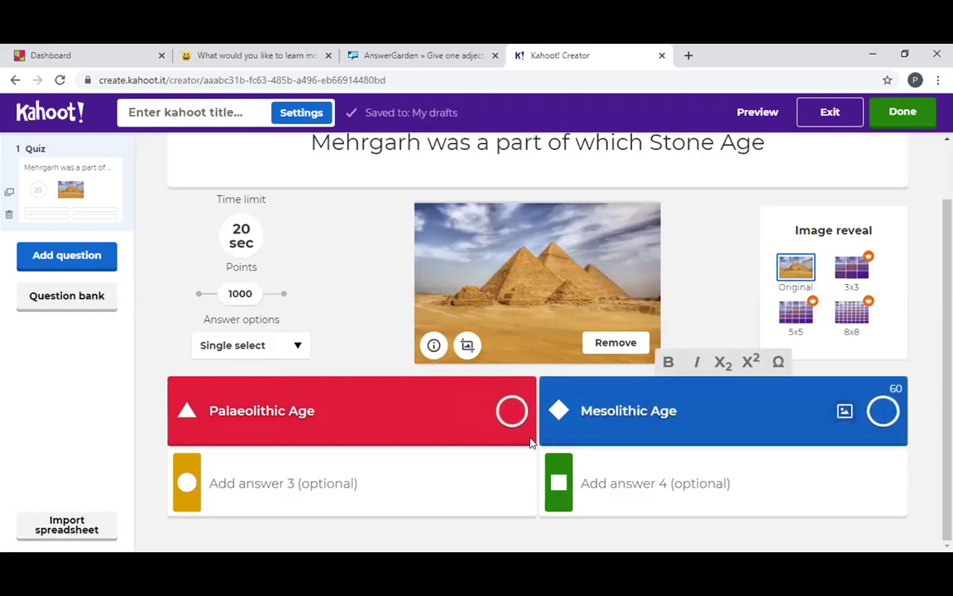
{"action": "left_click", "coordinate": [431, 499]}
{"action": "type", "text": "N"}
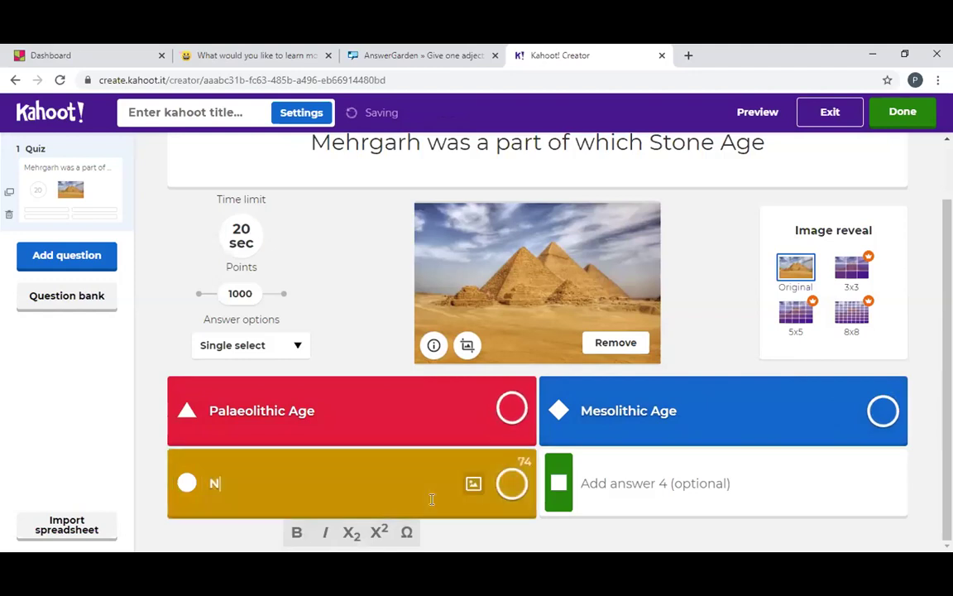
{"action": "type", "text": "eolithic "}
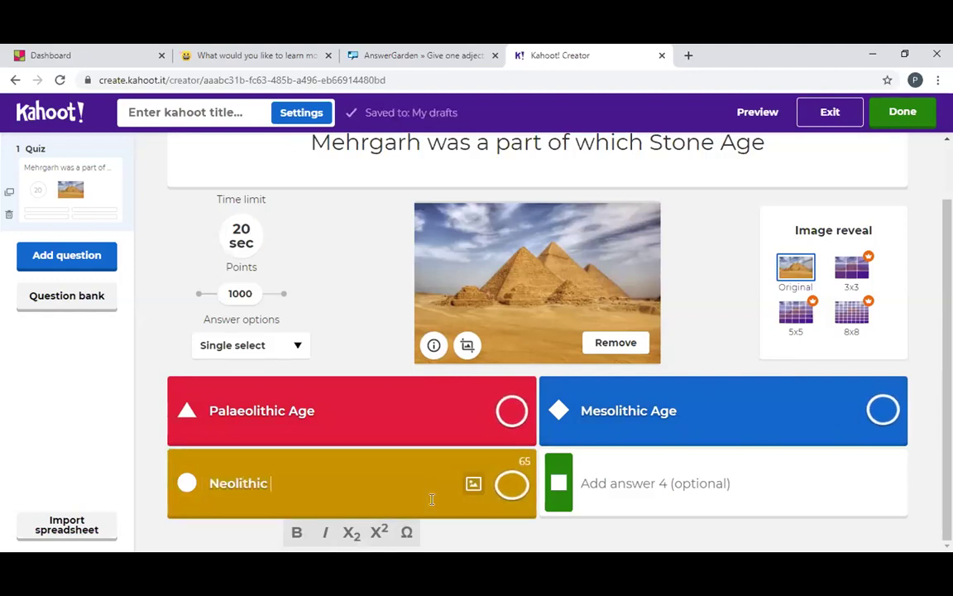
{"action": "type", "text": "Age"}
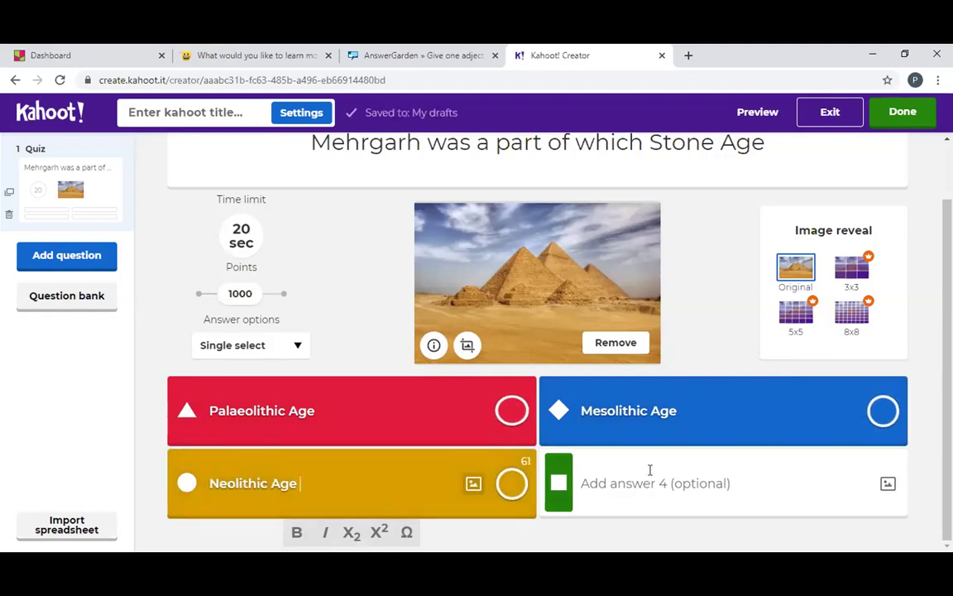
{"action": "left_click", "coordinate": [650, 470]}
{"action": "type", "text": "None "}
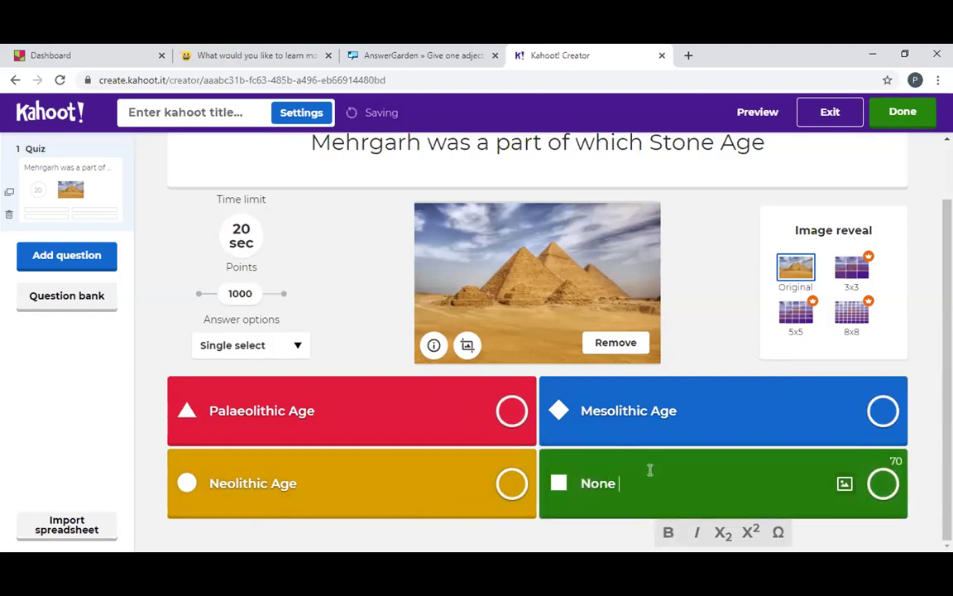
{"action": "type", "text": "of the above"}
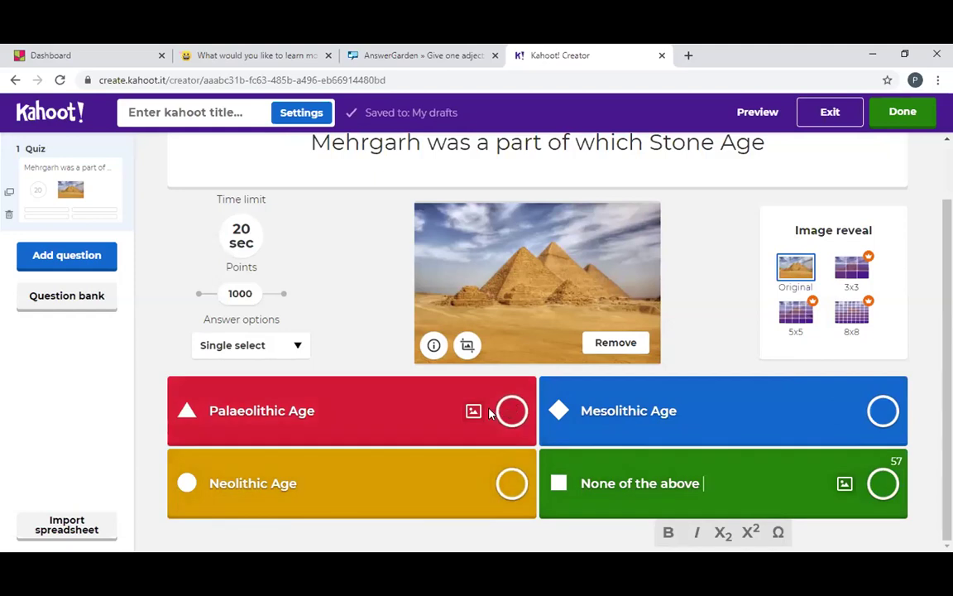
{"action": "left_click", "coordinate": [516, 487]}
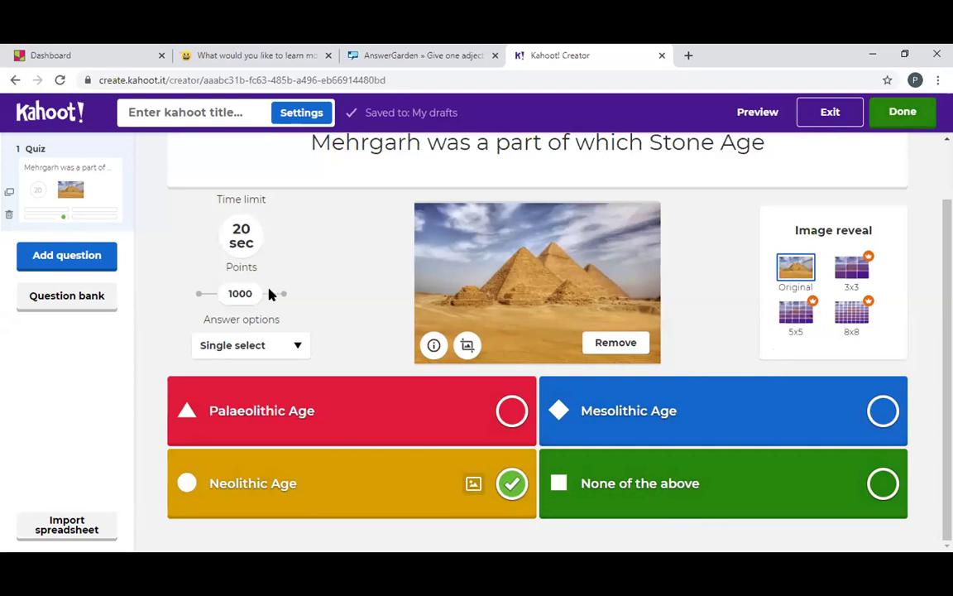
Change the question's time limit from 20 to 10 seconds
{"action": "left_click", "coordinate": [230, 247]}
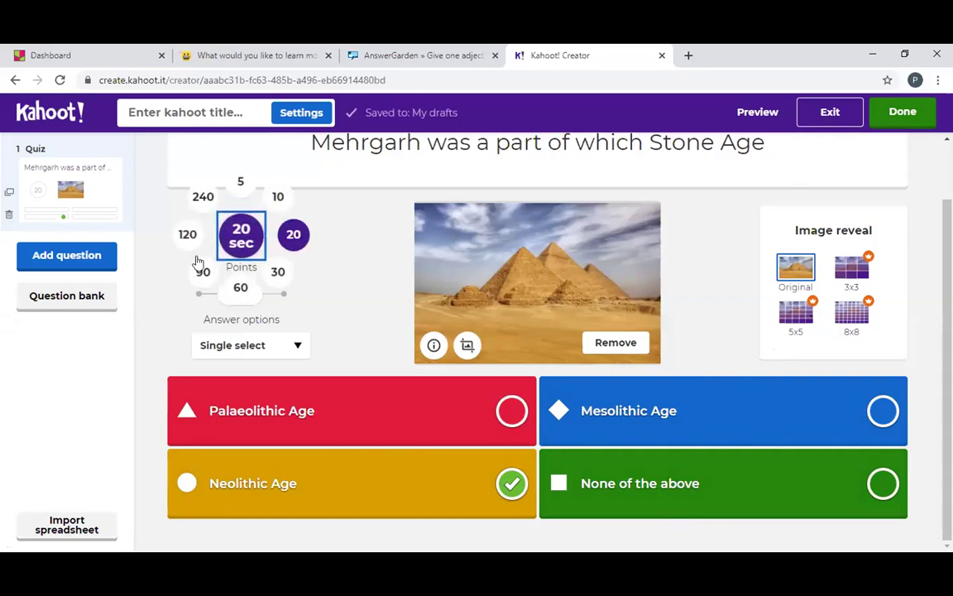
{"action": "left_click", "coordinate": [280, 198]}
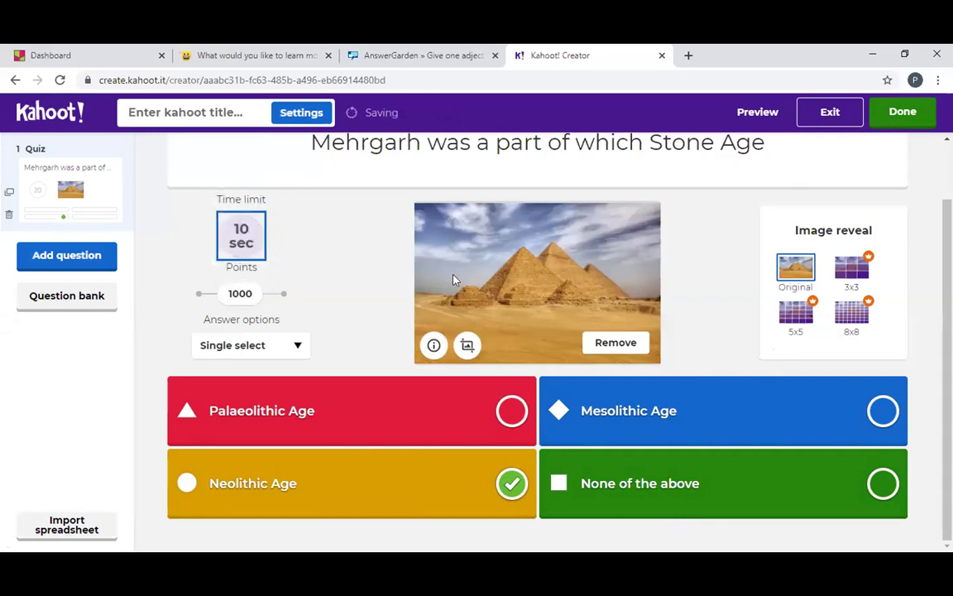
{"action": "scroll", "coordinate": [898, 447], "scroll_direction": "up", "scroll_amount": 1}
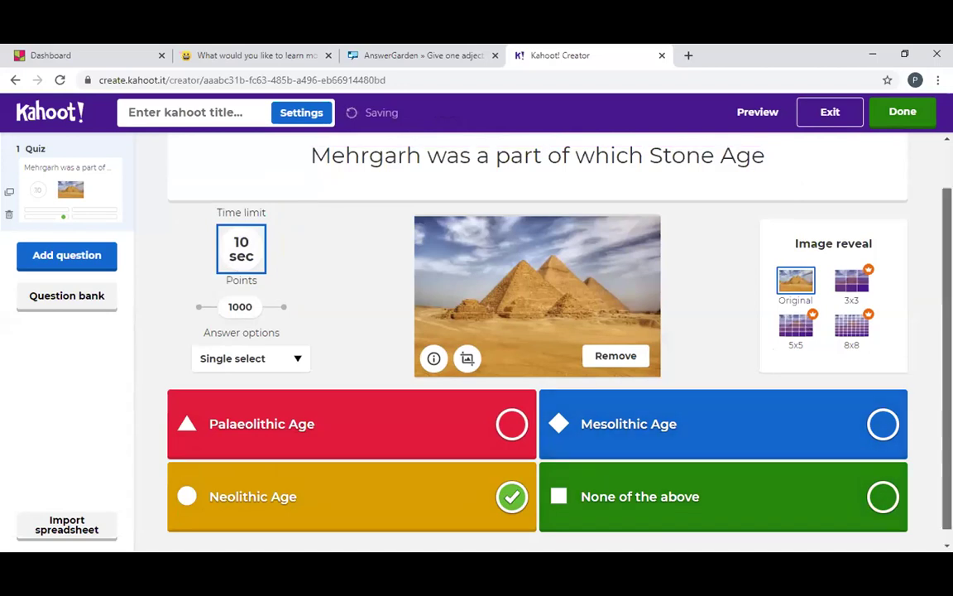
{"action": "scroll", "coordinate": [898, 447], "scroll_direction": "down", "scroll_amount": 1}
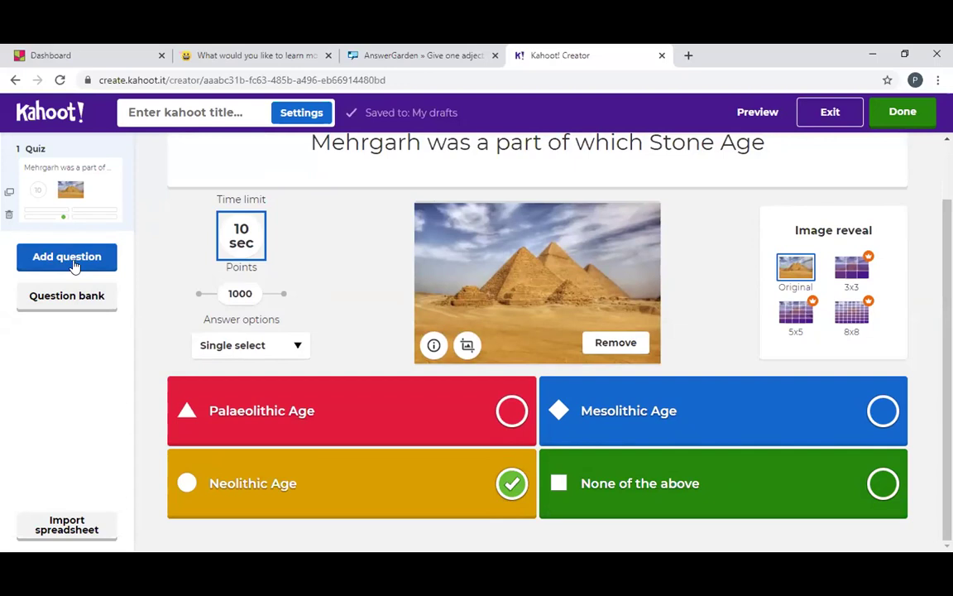
Open the question bank and close it again without adding any questions
{"action": "left_click", "coordinate": [99, 310]}
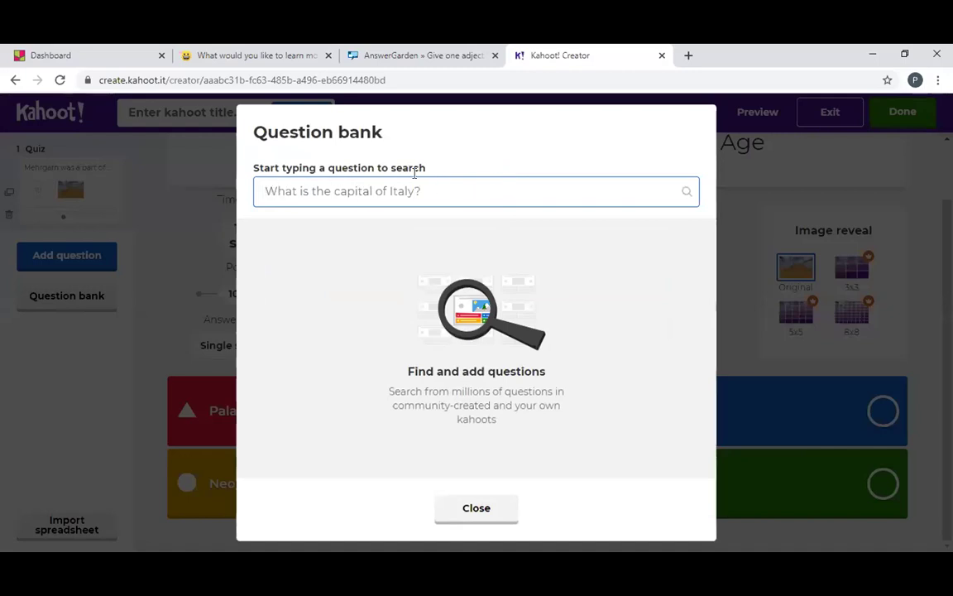
{"action": "left_click", "coordinate": [477, 510]}
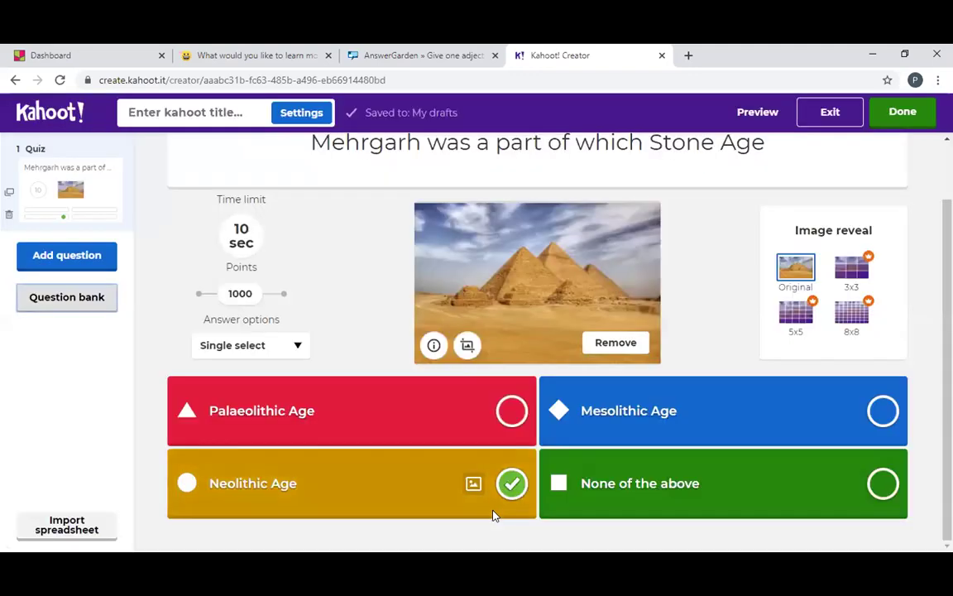
Title the kahoot 'Stone Ages', publish it, and return to the My Kahoots list
{"action": "left_click", "coordinate": [918, 116]}
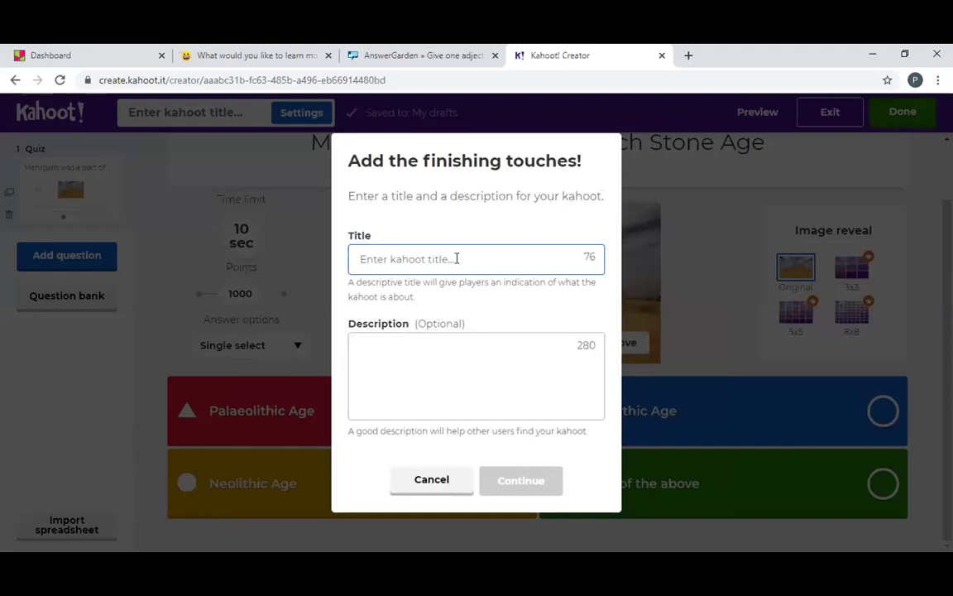
{"action": "type", "text": "Stone "}
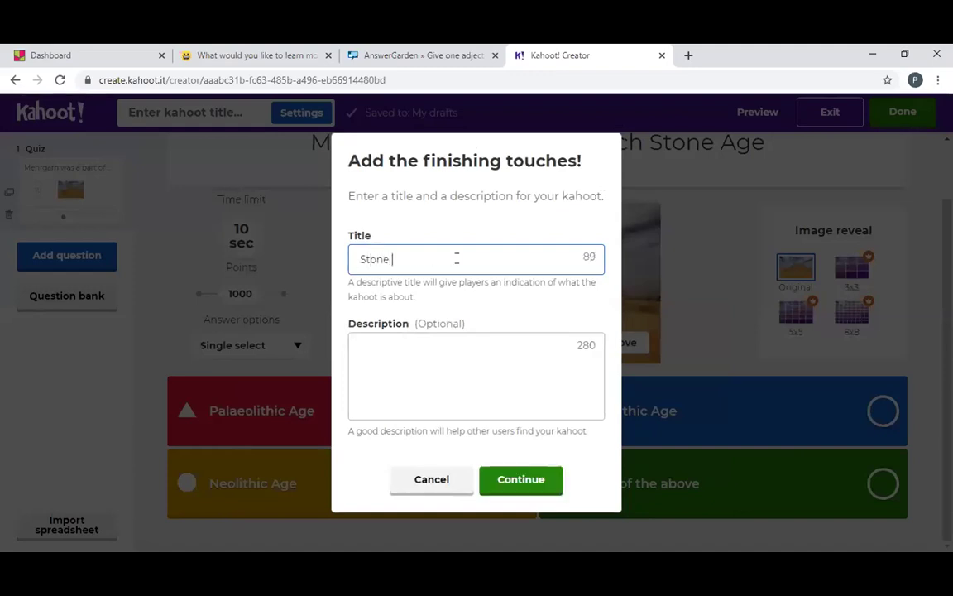
{"action": "type", "text": "Ages"}
{"action": "left_click", "coordinate": [539, 492]}
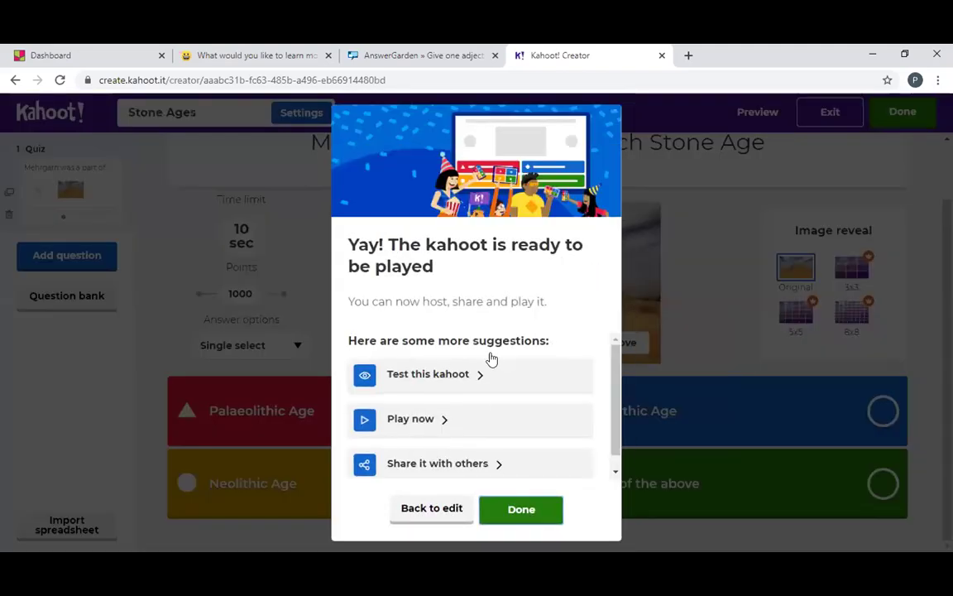
{"action": "scroll", "coordinate": [614, 377], "scroll_direction": "down", "scroll_amount": 1}
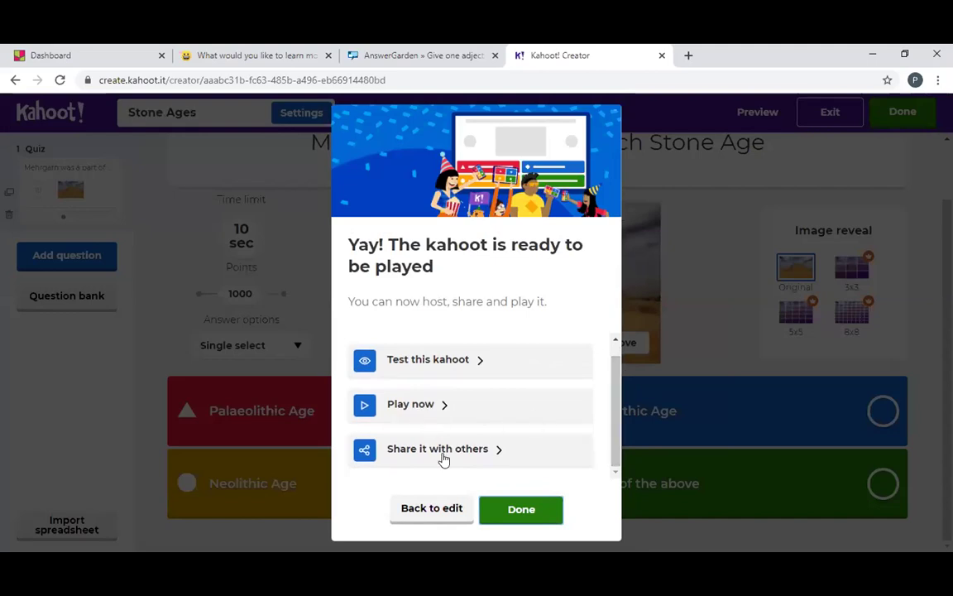
{"action": "left_click", "coordinate": [543, 519]}
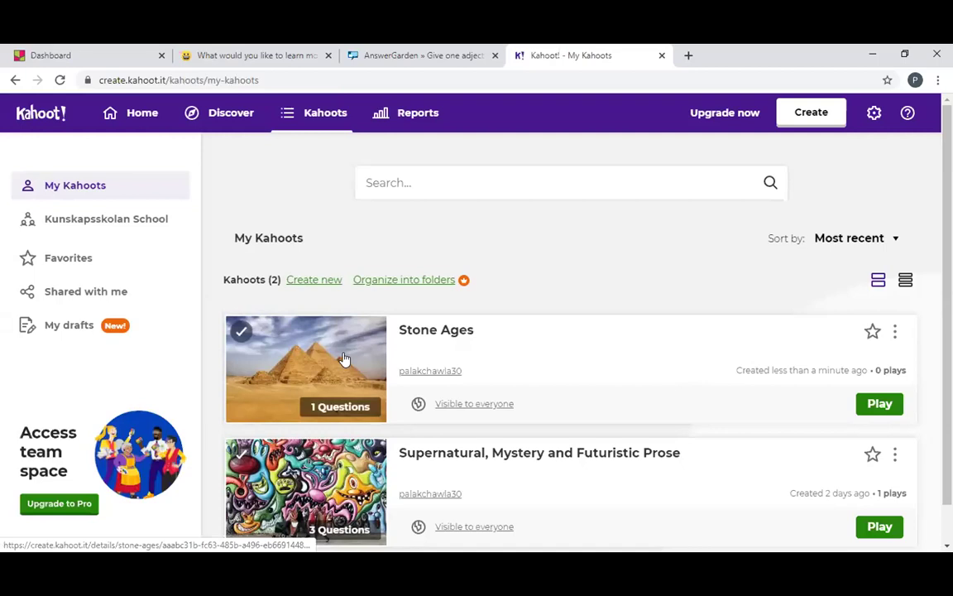
Copy the Stone Ages kahoot's share link and return to the home dashboard
{"action": "left_click", "coordinate": [345, 358]}
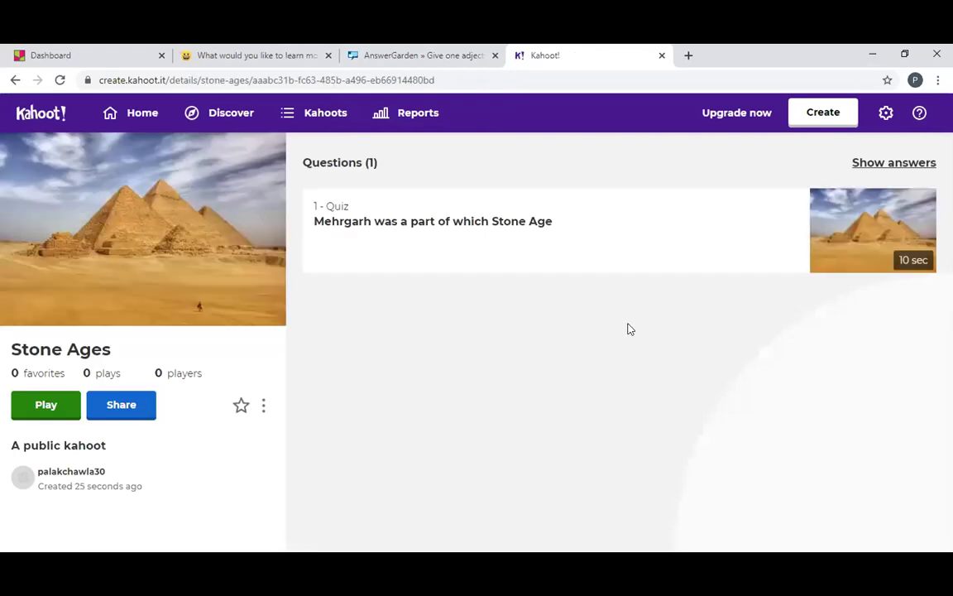
{"action": "left_click", "coordinate": [124, 412]}
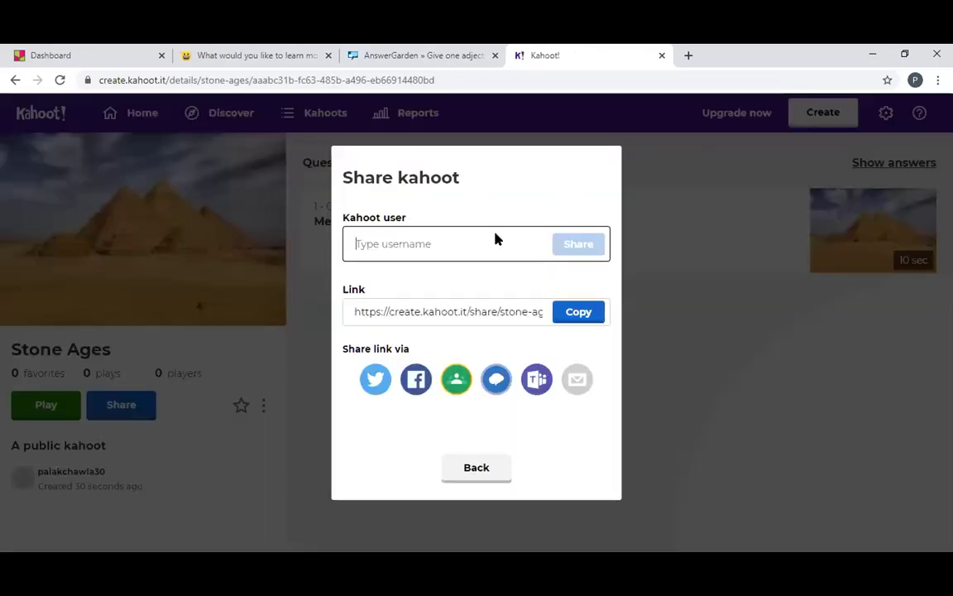
{"action": "left_click", "coordinate": [570, 319]}
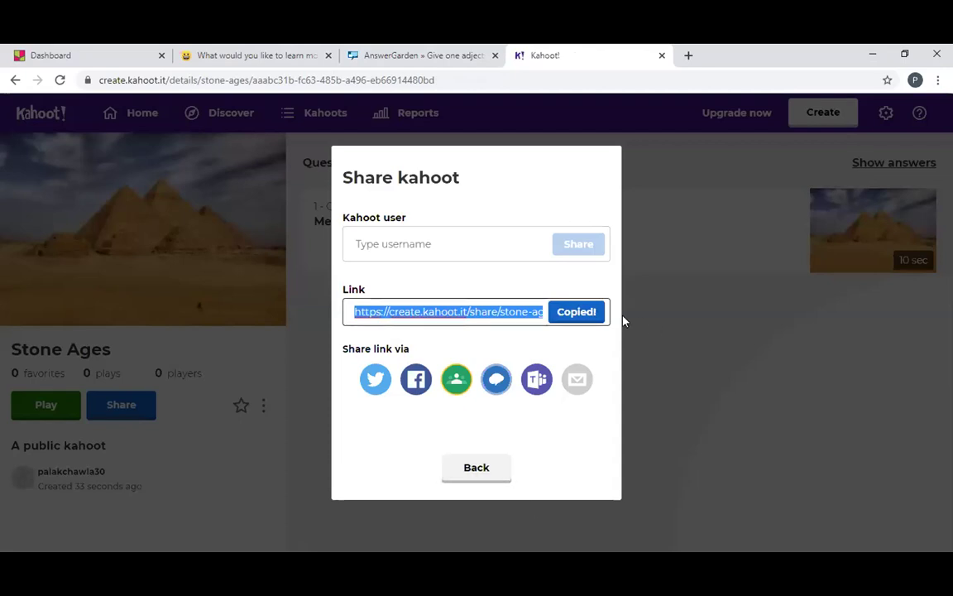
{"action": "left_click", "coordinate": [490, 476]}
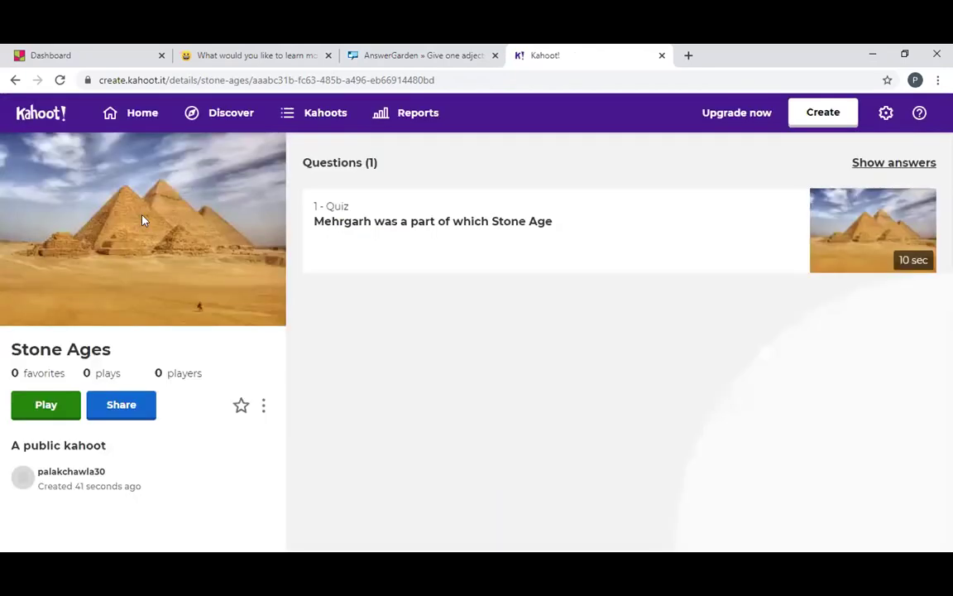
{"action": "left_click", "coordinate": [145, 113]}
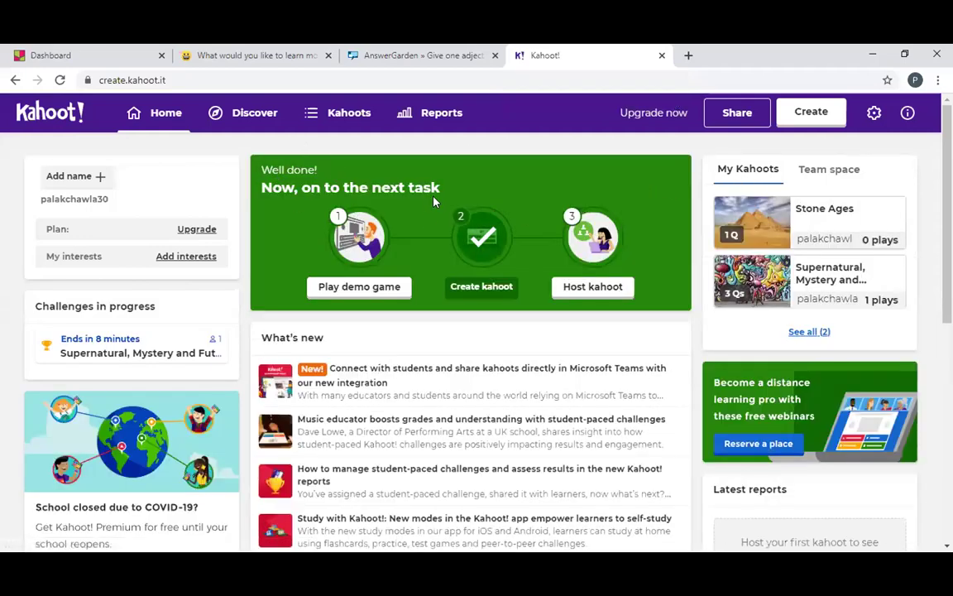
Choose to host Stone Ages and assign it as a self-paced challenge
{"action": "left_click", "coordinate": [577, 293]}
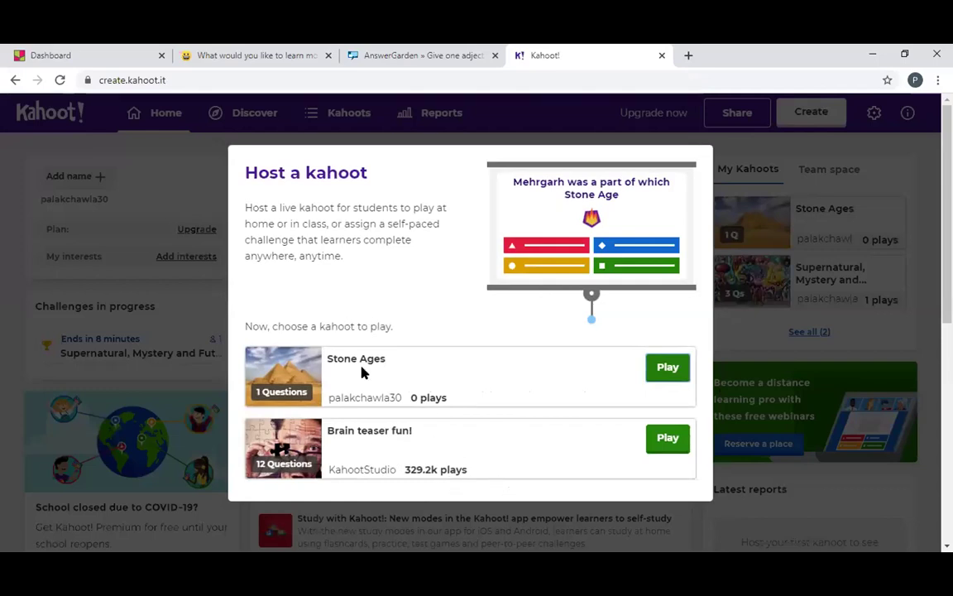
{"action": "left_click", "coordinate": [664, 376]}
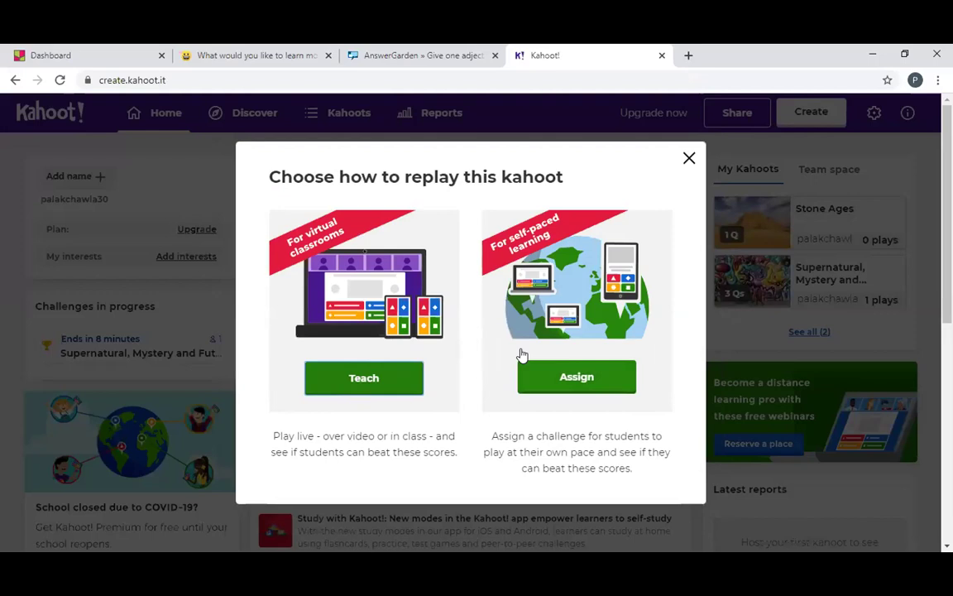
{"action": "left_click", "coordinate": [562, 379]}
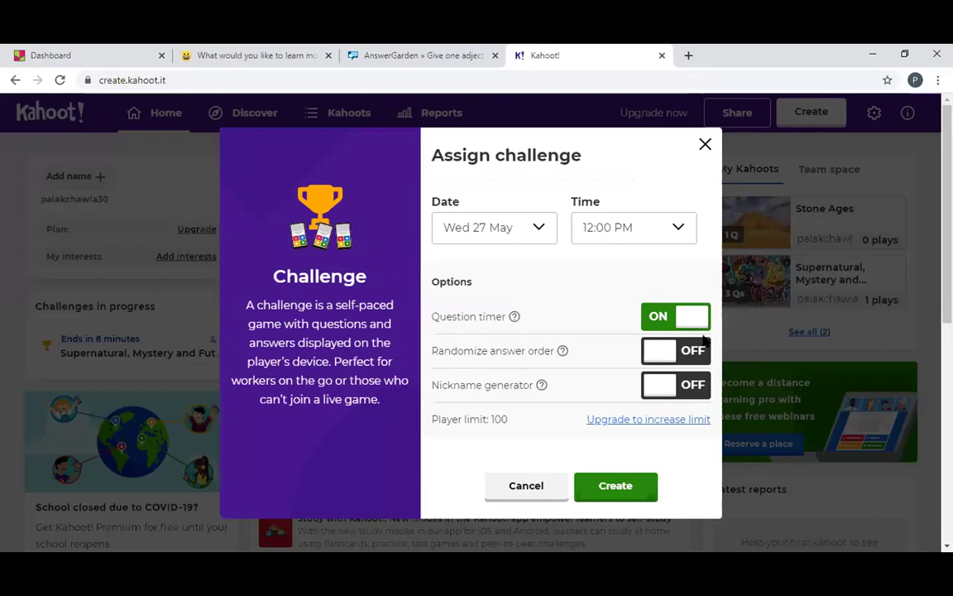
Turn on randomized answer order, keeping the nickname generator off
{"action": "left_click", "coordinate": [697, 358]}
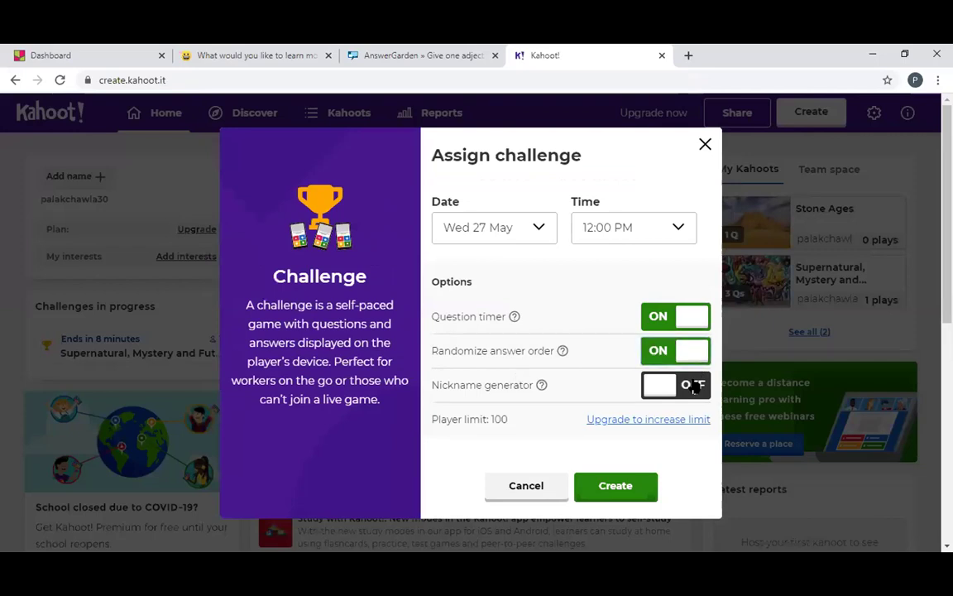
{"action": "left_click", "coordinate": [695, 385]}
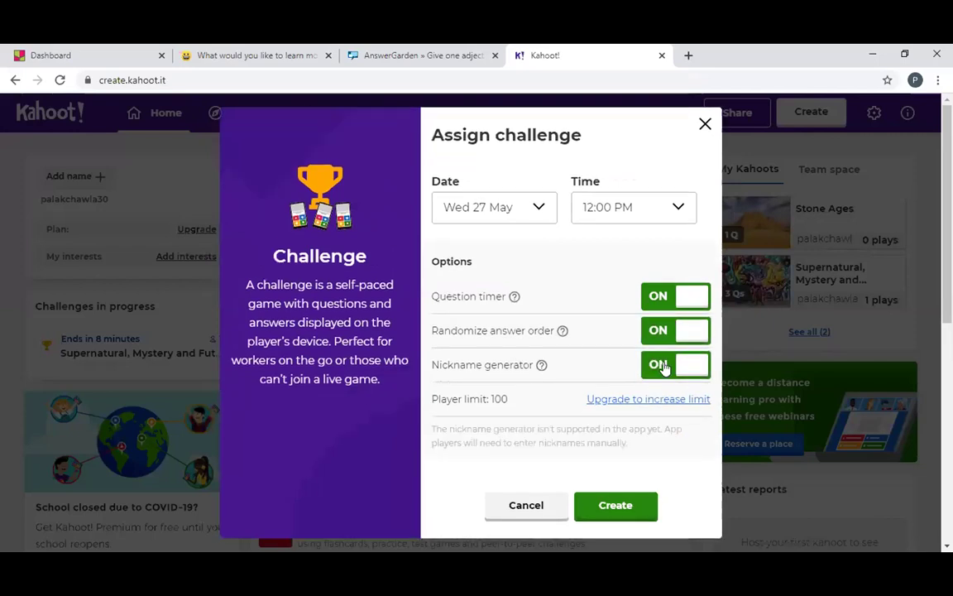
{"action": "left_click", "coordinate": [665, 368]}
Set the challenge deadline to Sun 24 May, 6:00 PM, create it, and copy the invite URL
{"action": "left_click", "coordinate": [532, 237]}
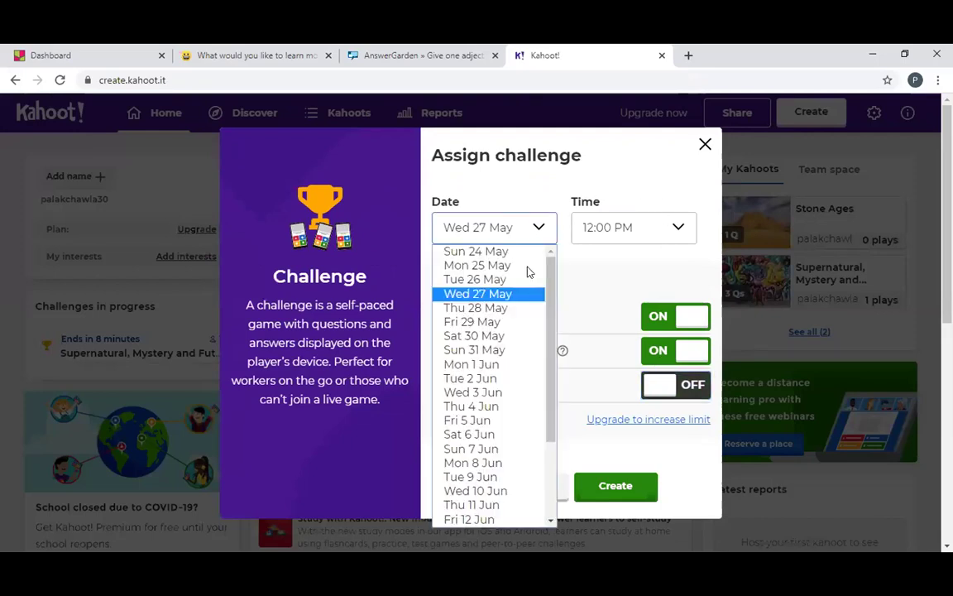
{"action": "left_click", "coordinate": [476, 251]}
{"action": "left_click", "coordinate": [685, 236]}
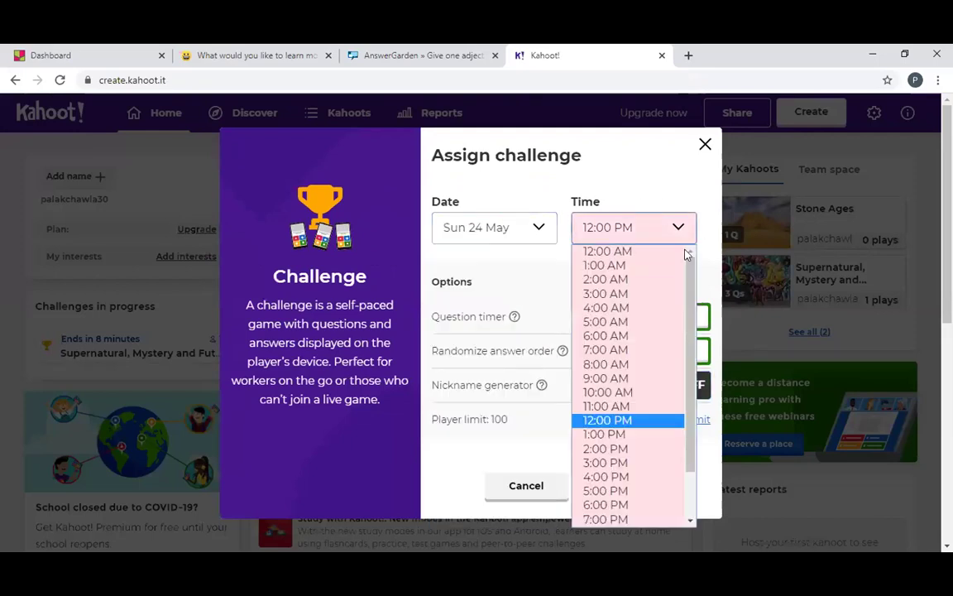
{"action": "scroll", "coordinate": [653, 356], "scroll_direction": "down", "scroll_amount": 2}
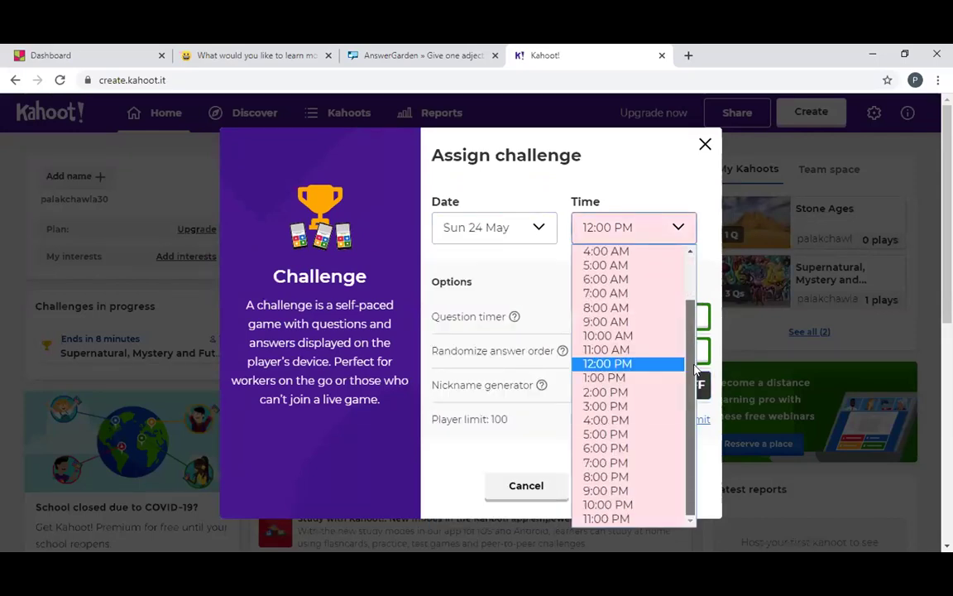
{"action": "left_click", "coordinate": [652, 449]}
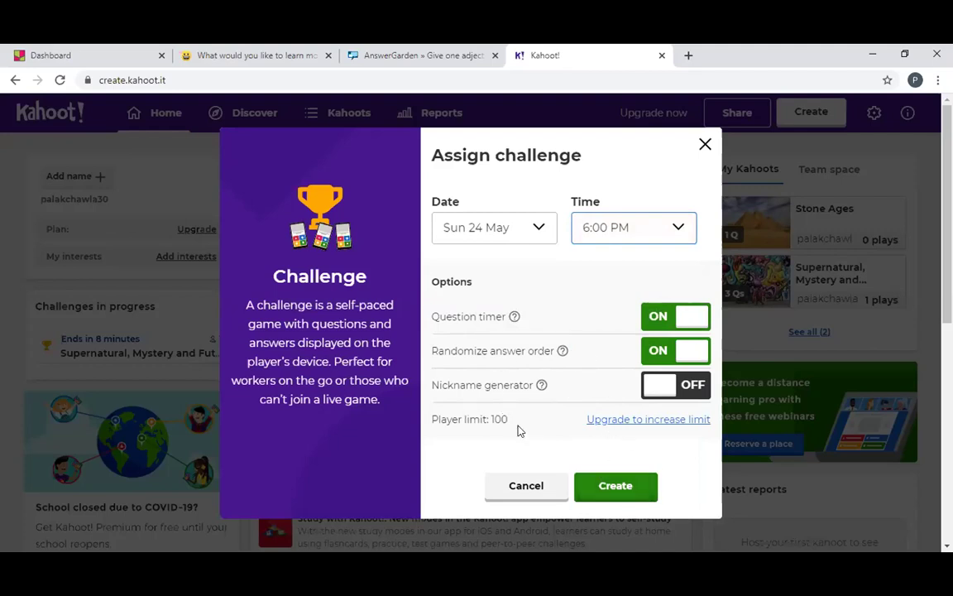
{"action": "left_click", "coordinate": [634, 490]}
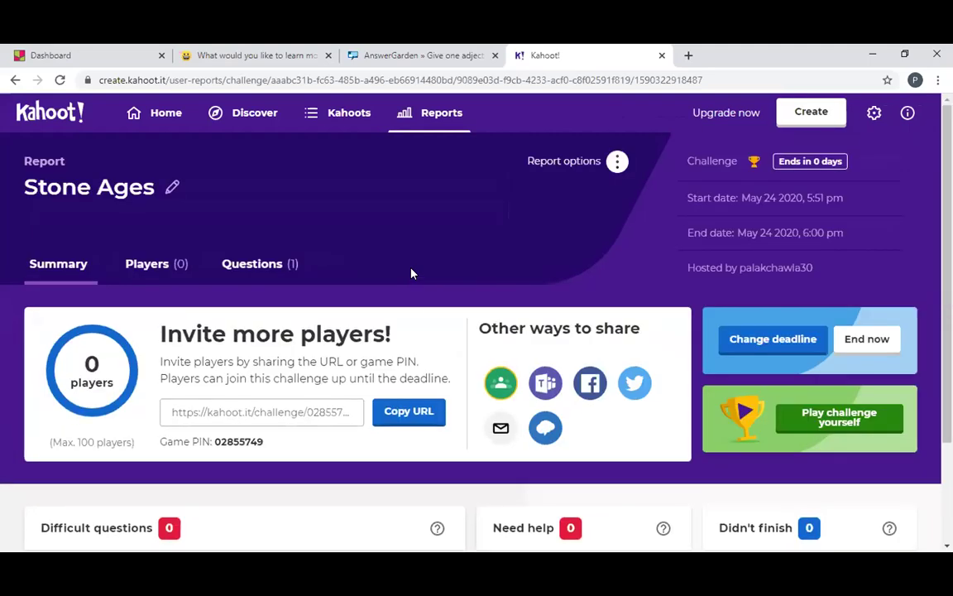
{"action": "left_click", "coordinate": [406, 414]}
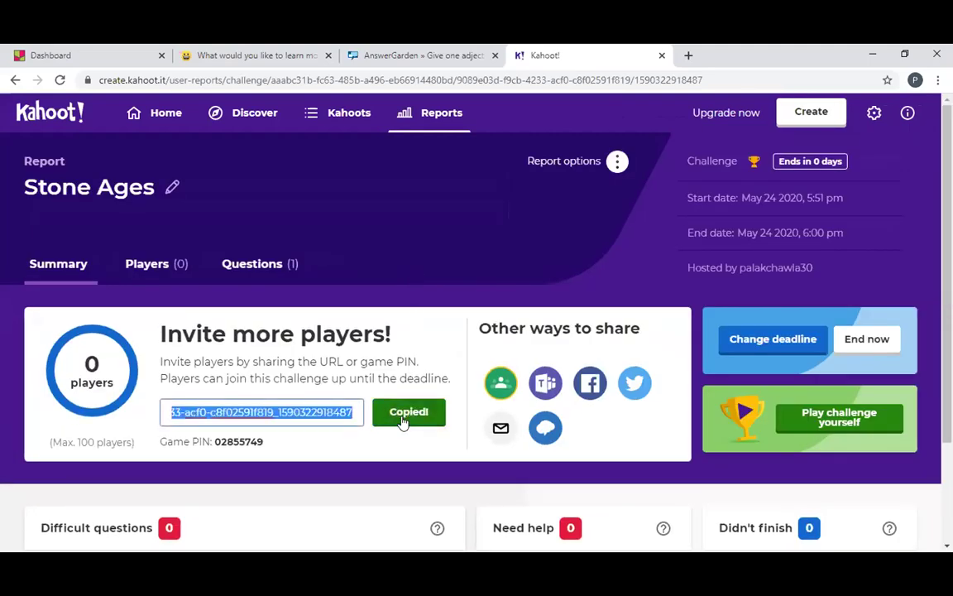
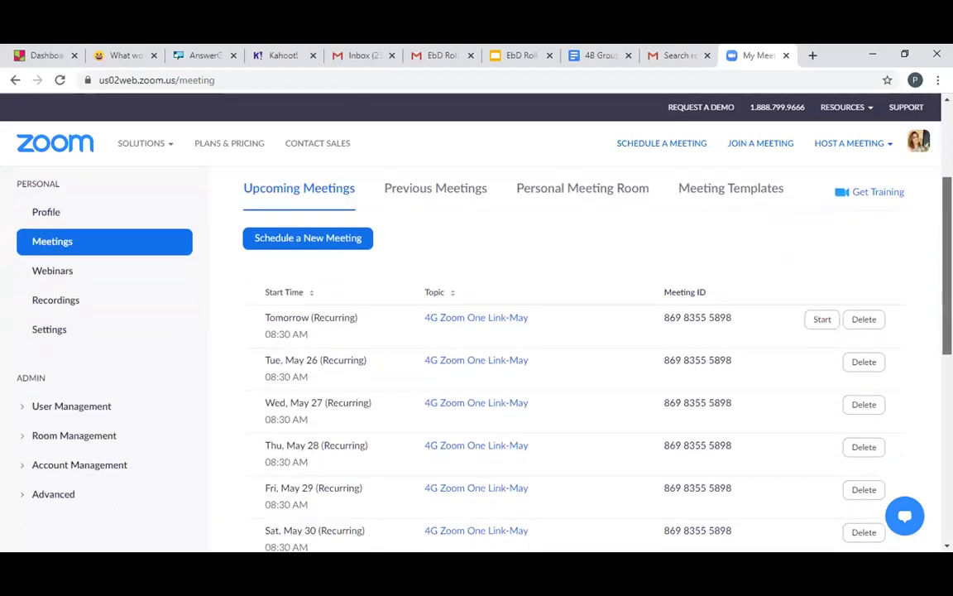
{"action": "scroll", "coordinate": [230, 345], "scroll_direction": "down", "scroll_amount": 1}
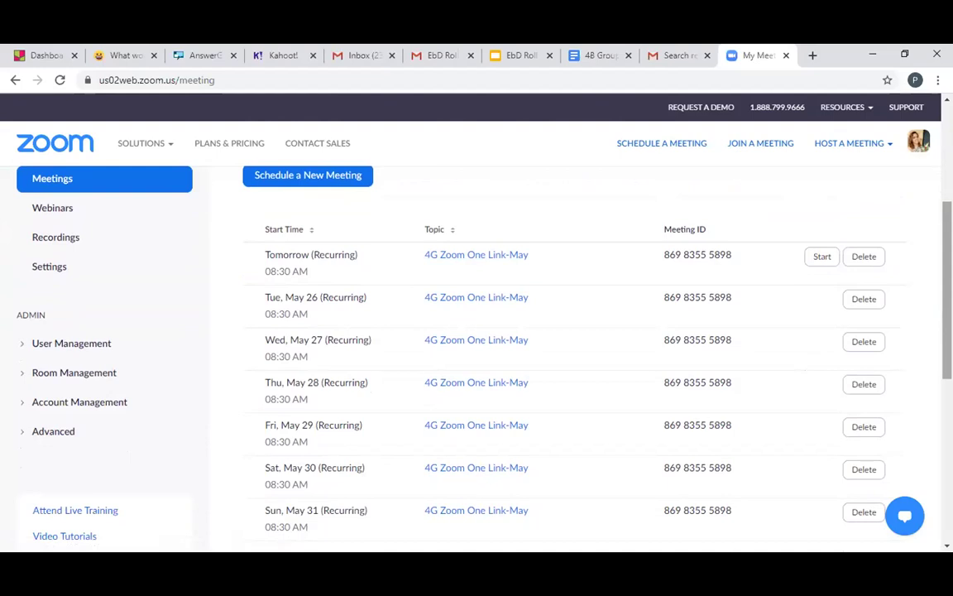
{"action": "scroll", "coordinate": [541, 248], "scroll_direction": "down", "scroll_amount": 1}
{"action": "scroll", "coordinate": [540, 248], "scroll_direction": "up", "scroll_amount": 1}
{"action": "mouse_move", "coordinate": [141, 143]}
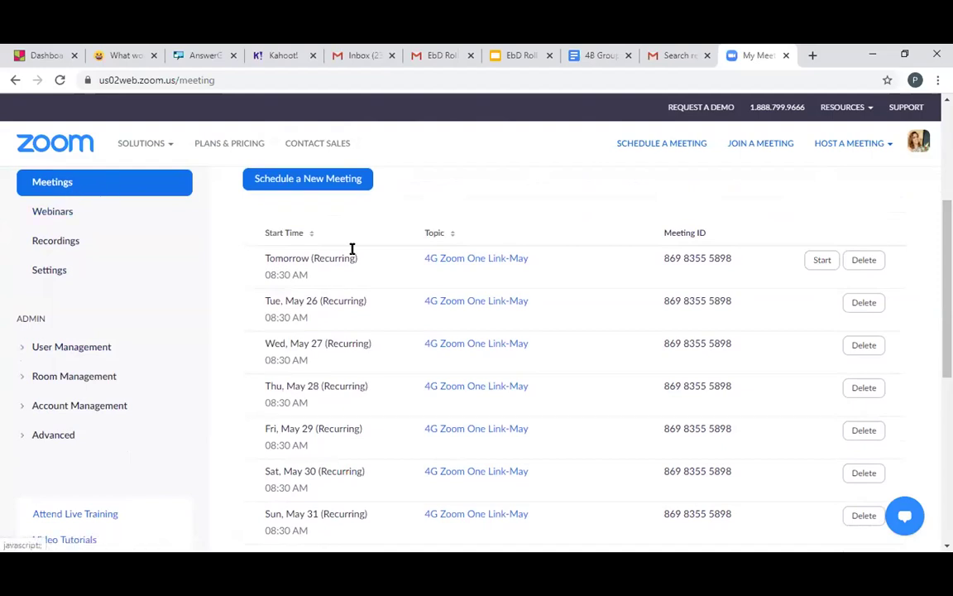
{"action": "scroll", "coordinate": [248, 215], "scroll_direction": "up", "scroll_amount": 1}
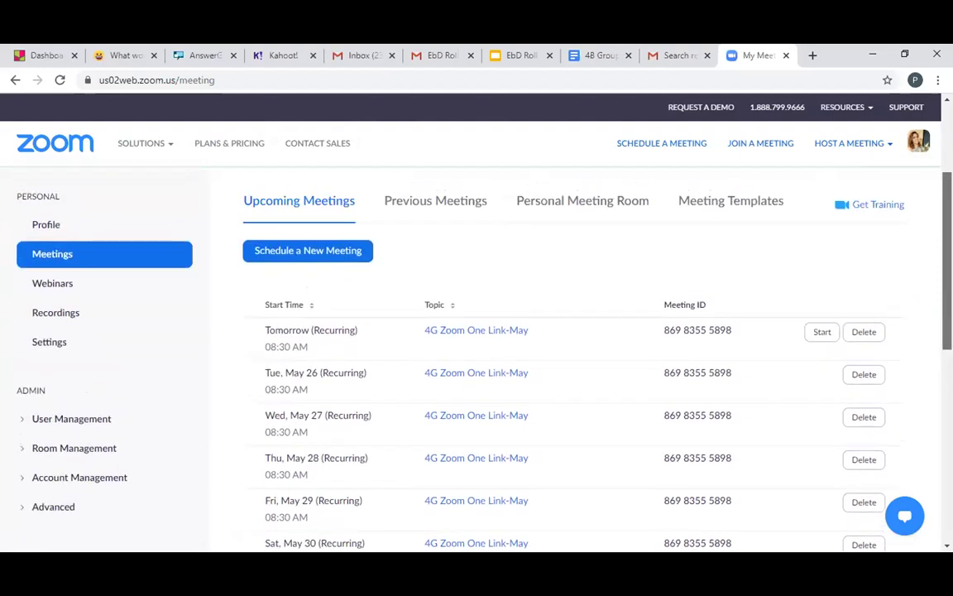
Open the Profile page and scroll down to the Host Key entry
{"action": "left_click", "coordinate": [58, 229]}
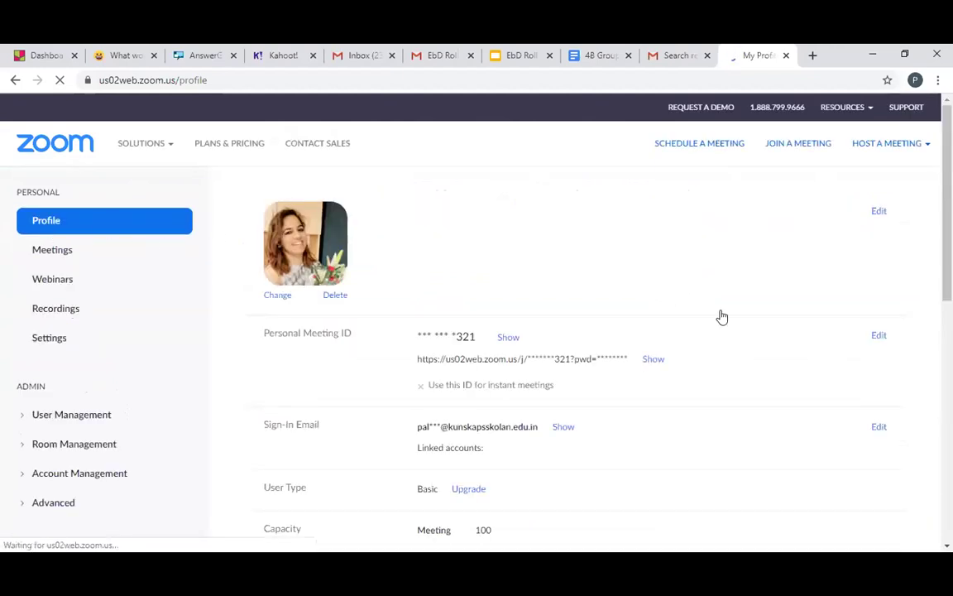
{"action": "scroll", "coordinate": [722, 317], "scroll_direction": "down", "scroll_amount": 3}
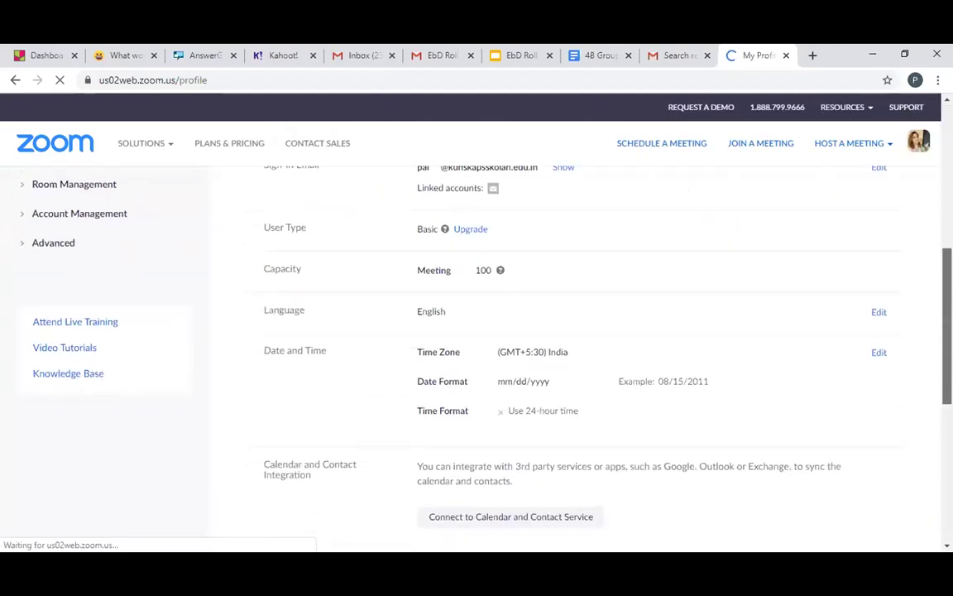
{"action": "scroll", "coordinate": [579, 331], "scroll_direction": "down", "scroll_amount": 1}
{"action": "scroll", "coordinate": [579, 331], "scroll_direction": "down", "scroll_amount": 1}
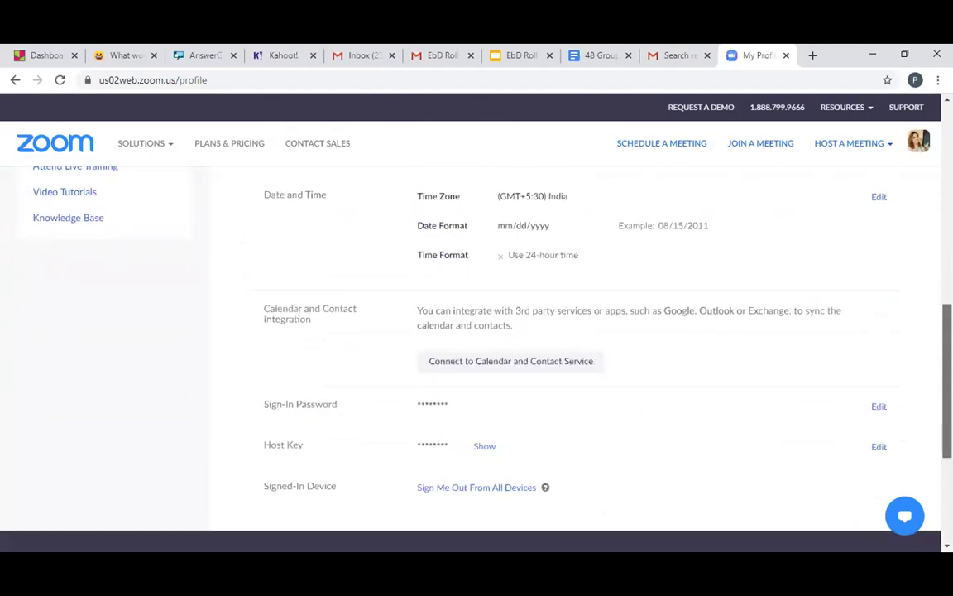
{"action": "scroll", "coordinate": [497, 331], "scroll_direction": "down", "scroll_amount": 1}
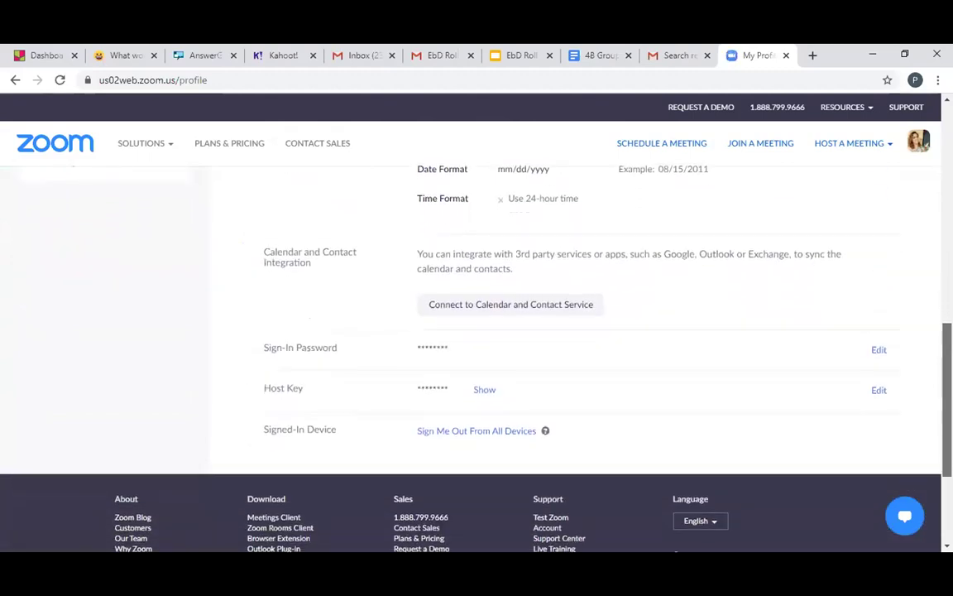
{"action": "scroll", "coordinate": [477, 331], "scroll_direction": "up", "scroll_amount": 1}
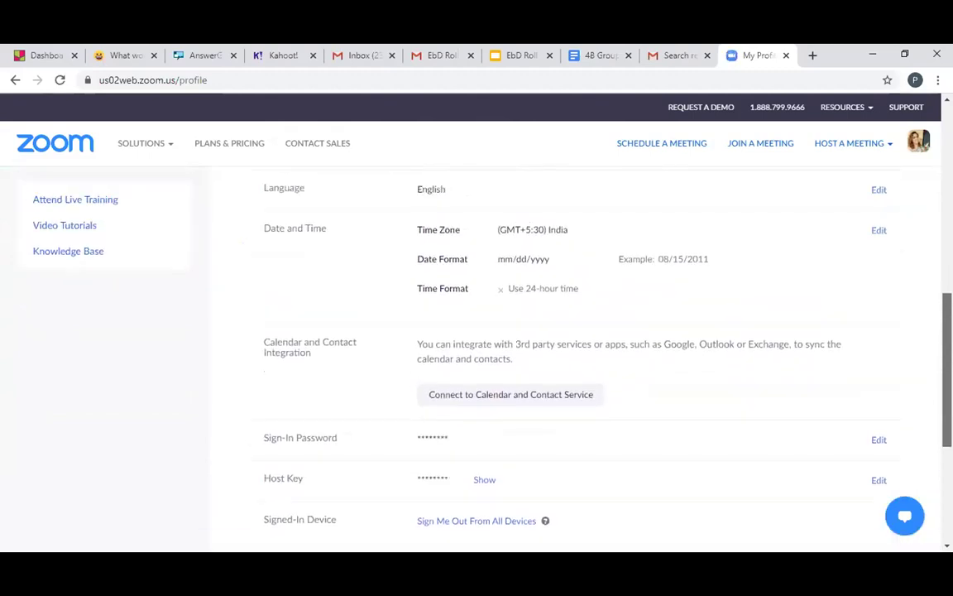
{"action": "scroll", "coordinate": [477, 331], "scroll_direction": "down", "scroll_amount": 1}
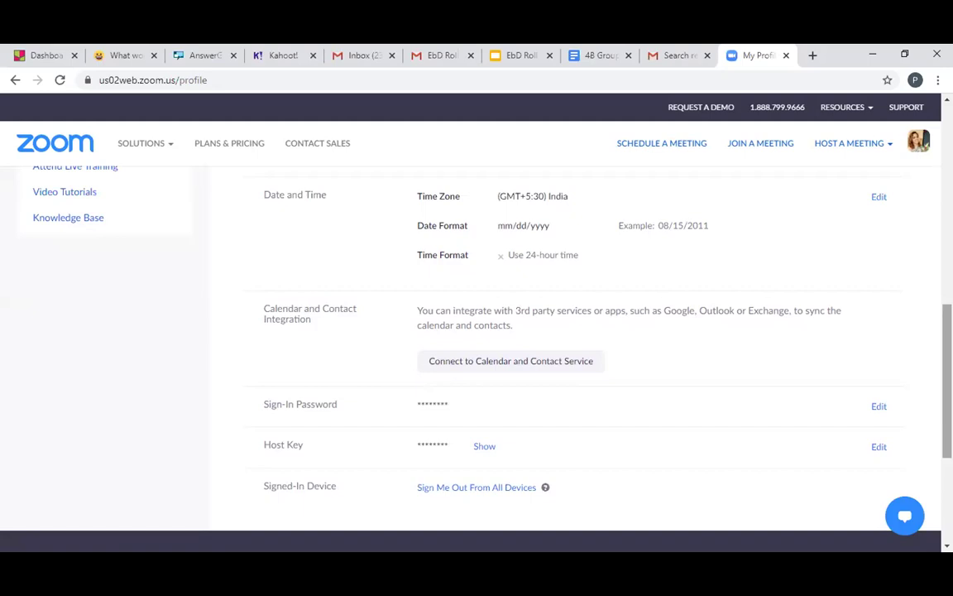
Reveal the host key twice to check it, leaving it masked at the end
{"action": "left_click", "coordinate": [484, 447]}
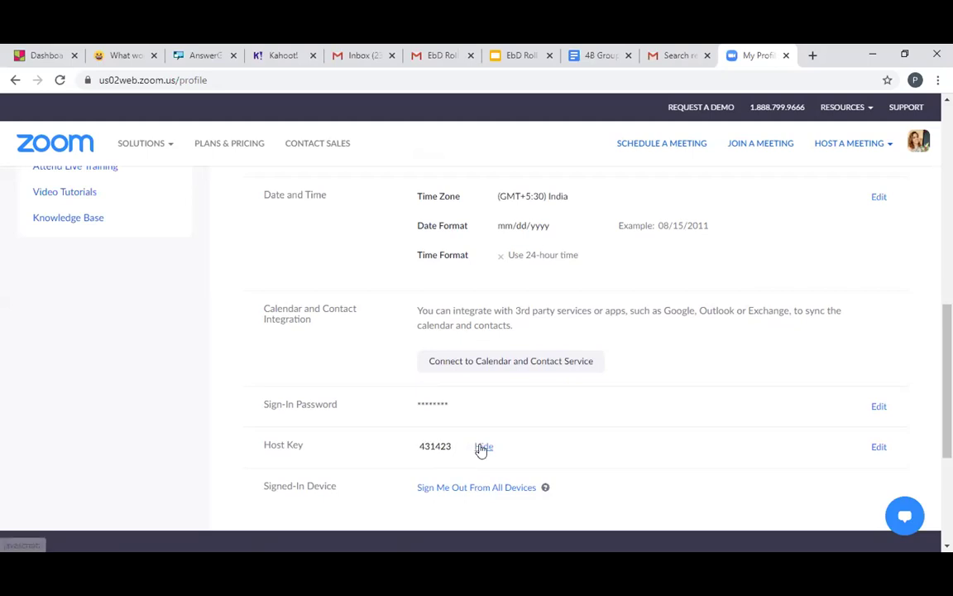
{"action": "left_click", "coordinate": [481, 448]}
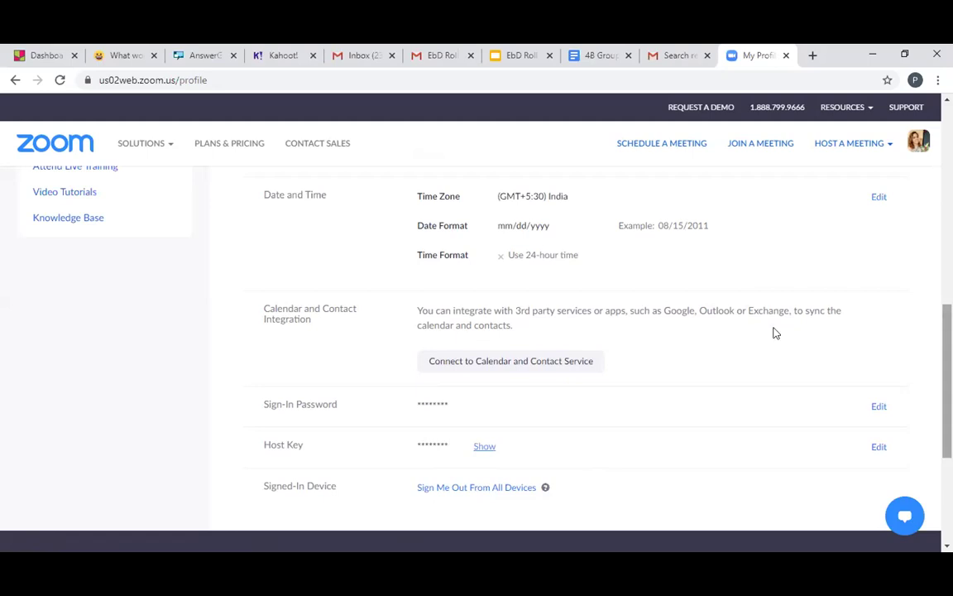
{"action": "left_click", "coordinate": [483, 447]}
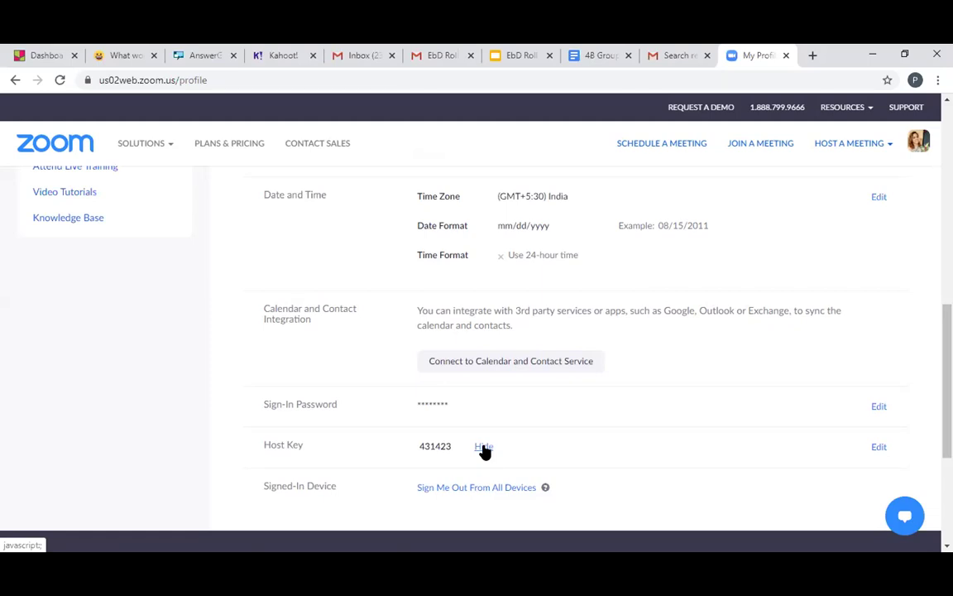
{"action": "left_click", "coordinate": [485, 447]}
{"action": "scroll", "coordinate": [484, 451], "scroll_direction": "up", "scroll_amount": 3}
{"action": "scroll", "coordinate": [484, 451], "scroll_direction": "up", "scroll_amount": 4}
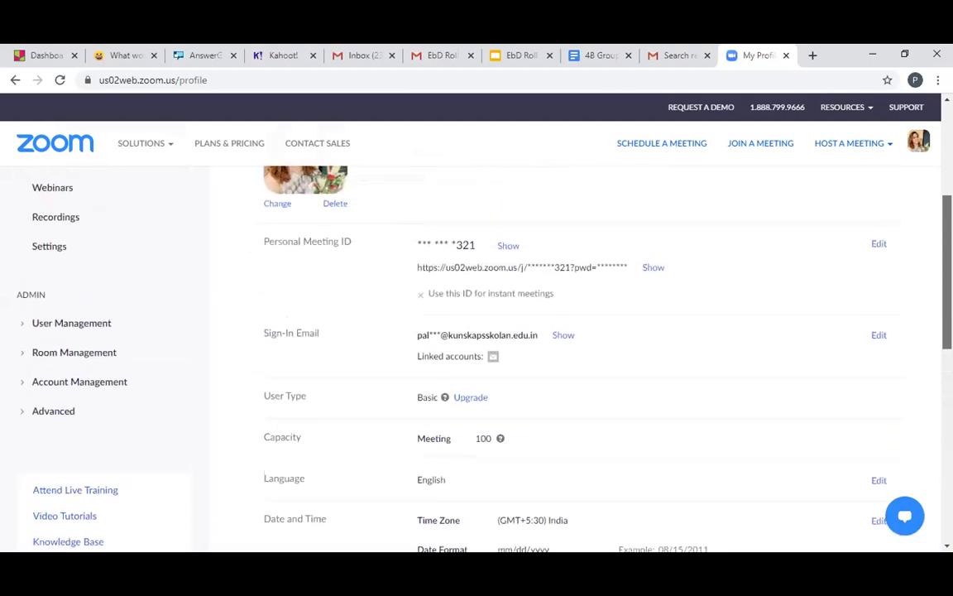
{"action": "scroll", "coordinate": [484, 451], "scroll_direction": "up", "scroll_amount": 1}
{"action": "scroll", "coordinate": [484, 347], "scroll_direction": "down", "scroll_amount": 1}
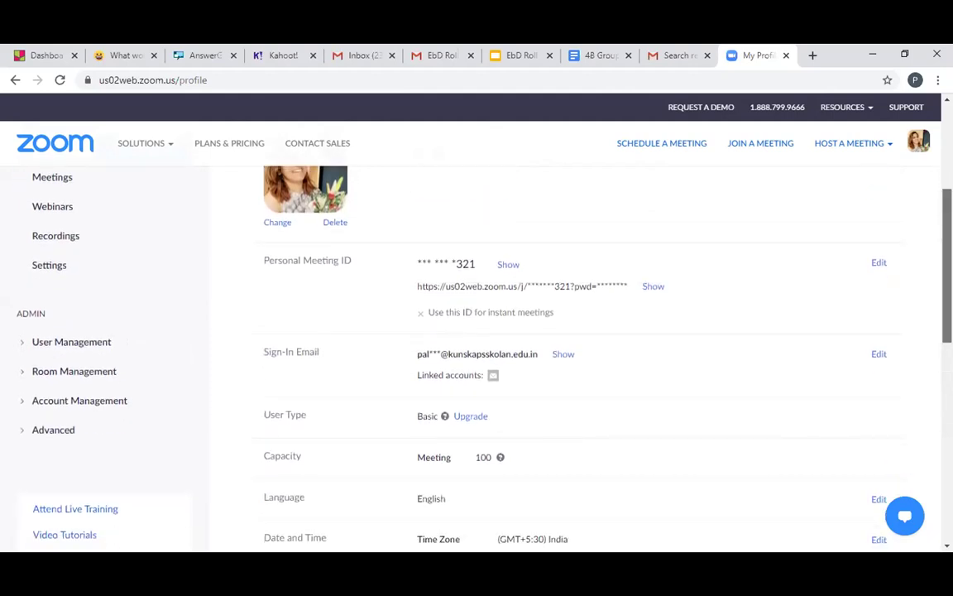
{"action": "scroll", "coordinate": [484, 348], "scroll_direction": "down", "scroll_amount": 1}
{"action": "scroll", "coordinate": [484, 348], "scroll_direction": "down", "scroll_amount": 1}
{"action": "scroll", "coordinate": [484, 348], "scroll_direction": "up", "scroll_amount": 1}
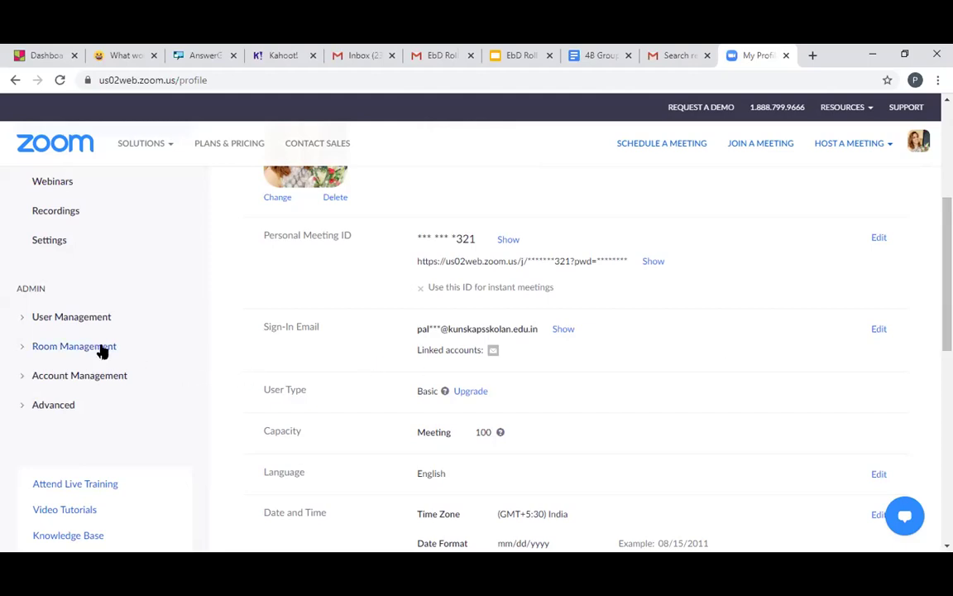
{"action": "left_click_drag", "start_coordinate": [947, 273], "coordinate": [947, 252]}
{"action": "scroll", "coordinate": [530, 348], "scroll_direction": "up", "scroll_amount": 1}
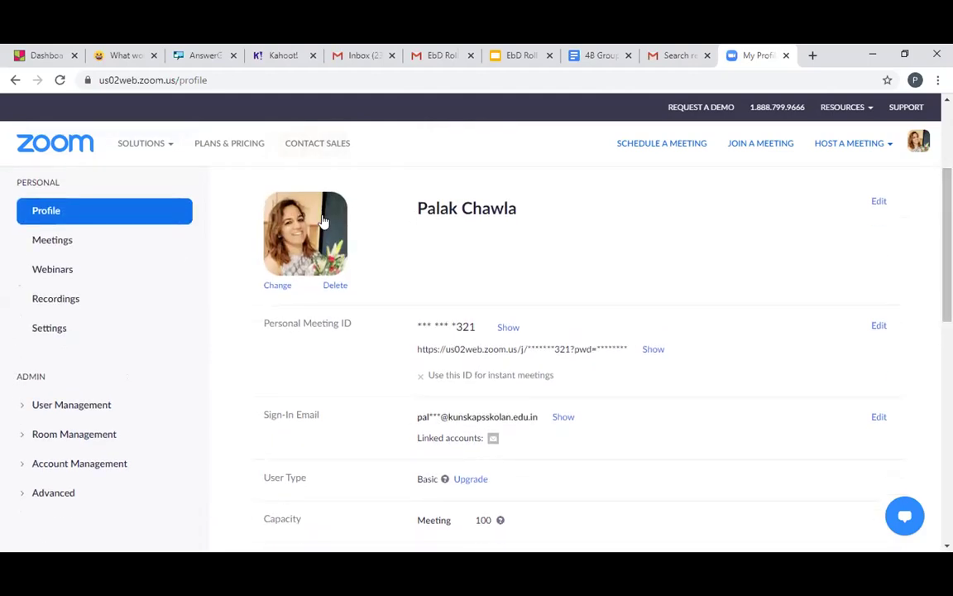
{"action": "left_click", "coordinate": [62, 435]}
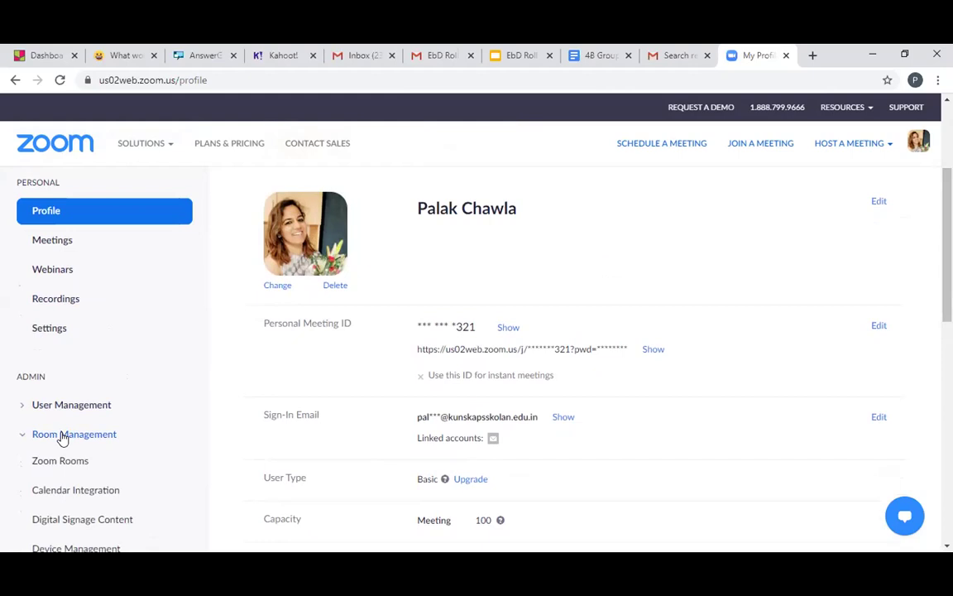
{"action": "left_click_drag", "start_coordinate": [947, 248], "coordinate": [947, 299]}
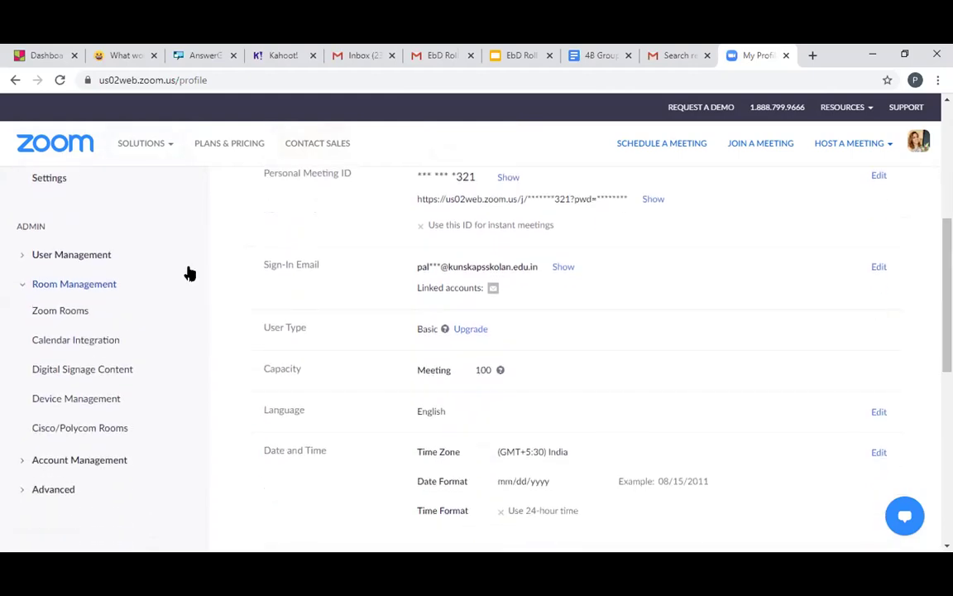
{"action": "left_click", "coordinate": [77, 261]}
{"action": "left_click_drag", "start_coordinate": [947, 298], "coordinate": [947, 331]}
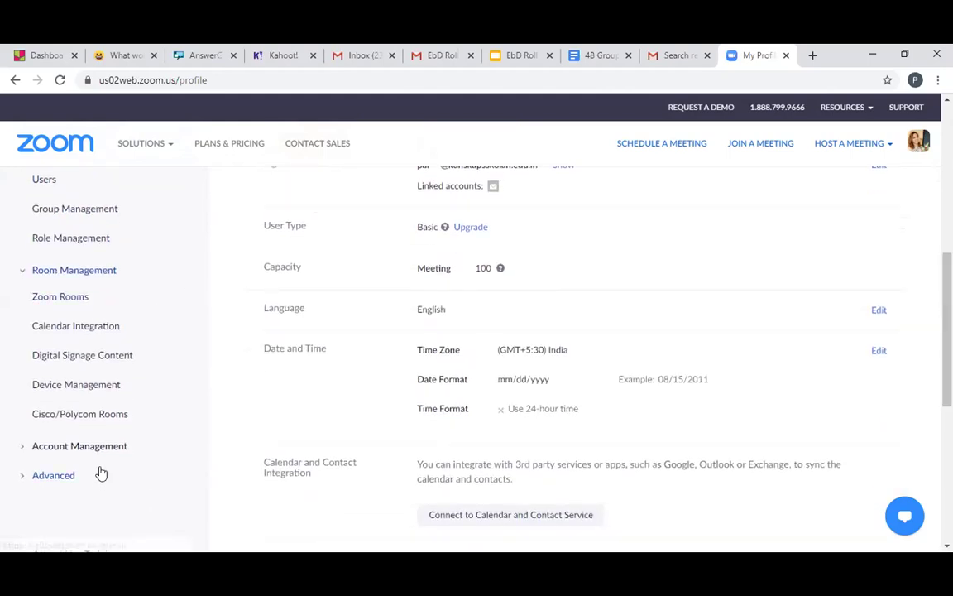
{"action": "left_click", "coordinate": [56, 477]}
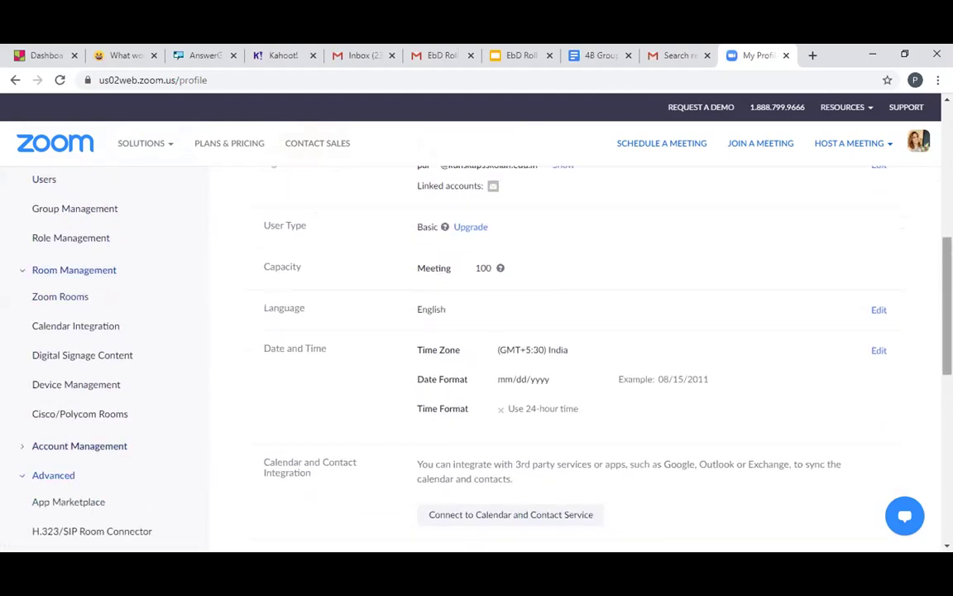
{"action": "scroll", "coordinate": [764, 265], "scroll_direction": "down", "scroll_amount": 3}
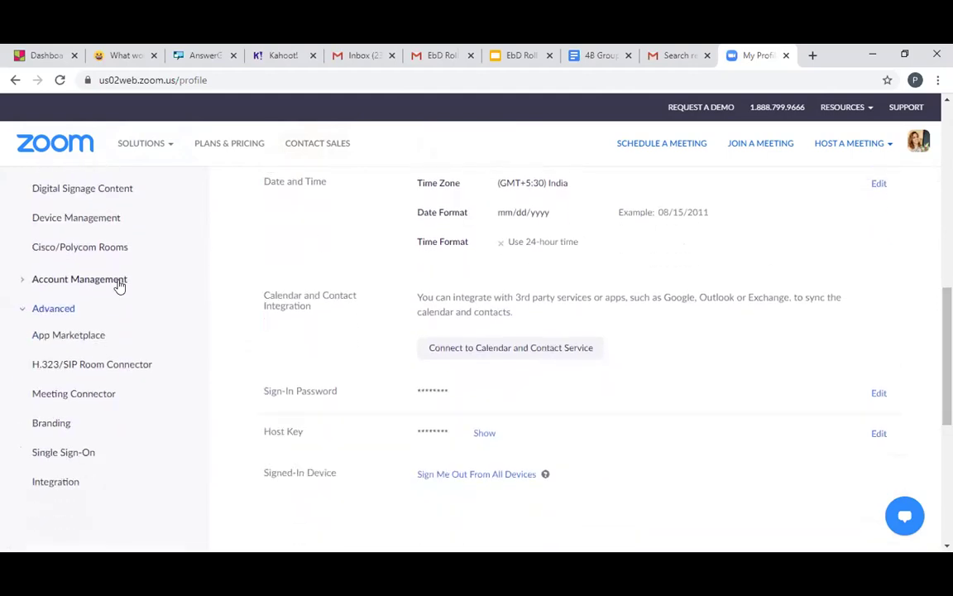
{"action": "left_click", "coordinate": [120, 281]}
{"action": "scroll", "coordinate": [534, 356], "scroll_direction": "down", "scroll_amount": 3}
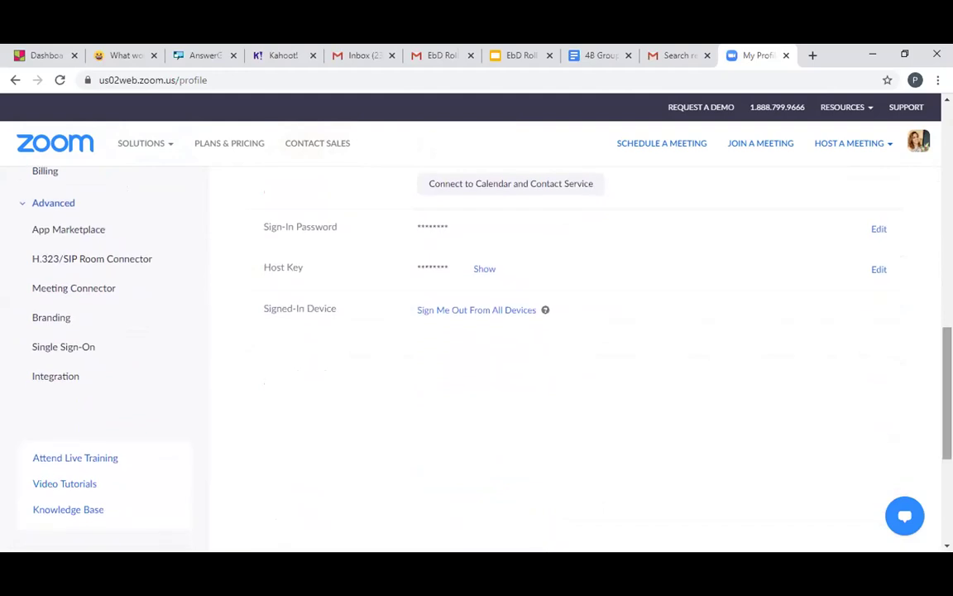
{"action": "scroll", "coordinate": [534, 356], "scroll_direction": "up", "scroll_amount": 3}
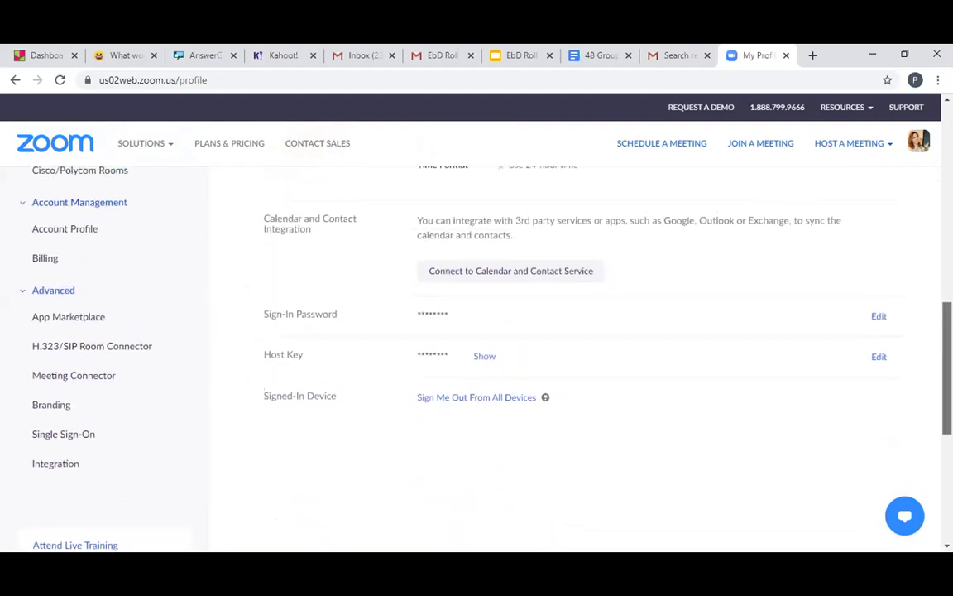
{"action": "scroll", "coordinate": [534, 355], "scroll_direction": "down", "scroll_amount": 3}
{"action": "scroll", "coordinate": [534, 356], "scroll_direction": "up", "scroll_amount": 3}
{"action": "scroll", "coordinate": [534, 356], "scroll_direction": "up", "scroll_amount": 1}
{"action": "scroll", "coordinate": [534, 356], "scroll_direction": "up", "scroll_amount": 1}
{"action": "scroll", "coordinate": [534, 356], "scroll_direction": "down", "scroll_amount": 1}
{"action": "scroll", "coordinate": [534, 356], "scroll_direction": "up", "scroll_amount": 3}
{"action": "scroll", "coordinate": [534, 356], "scroll_direction": "down", "scroll_amount": 2}
{"action": "scroll", "coordinate": [534, 356], "scroll_direction": "down", "scroll_amount": 1}
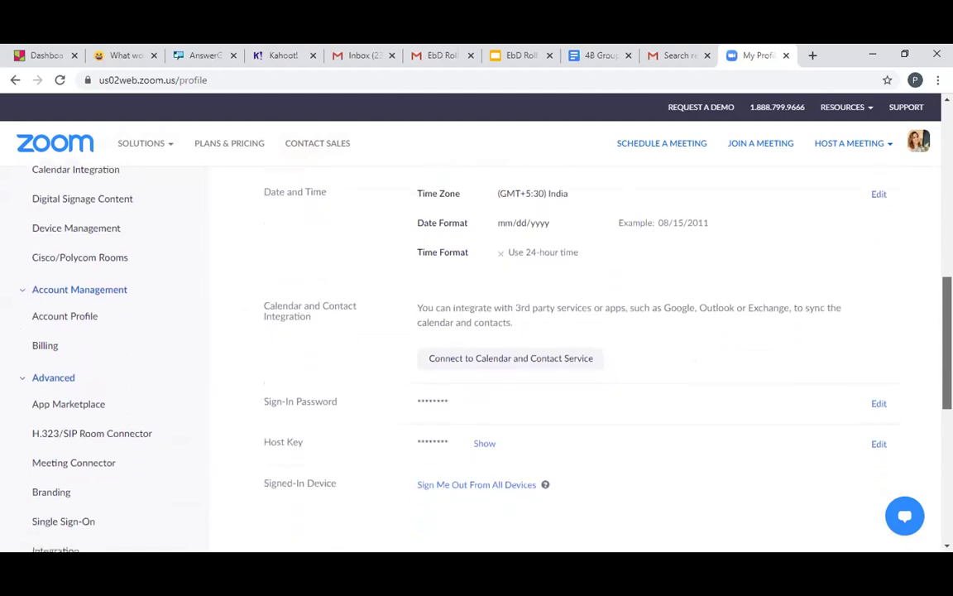
{"action": "scroll", "coordinate": [534, 356], "scroll_direction": "up", "scroll_amount": 5}
{"action": "scroll", "coordinate": [170, 279], "scroll_direction": "up", "scroll_amount": 1}
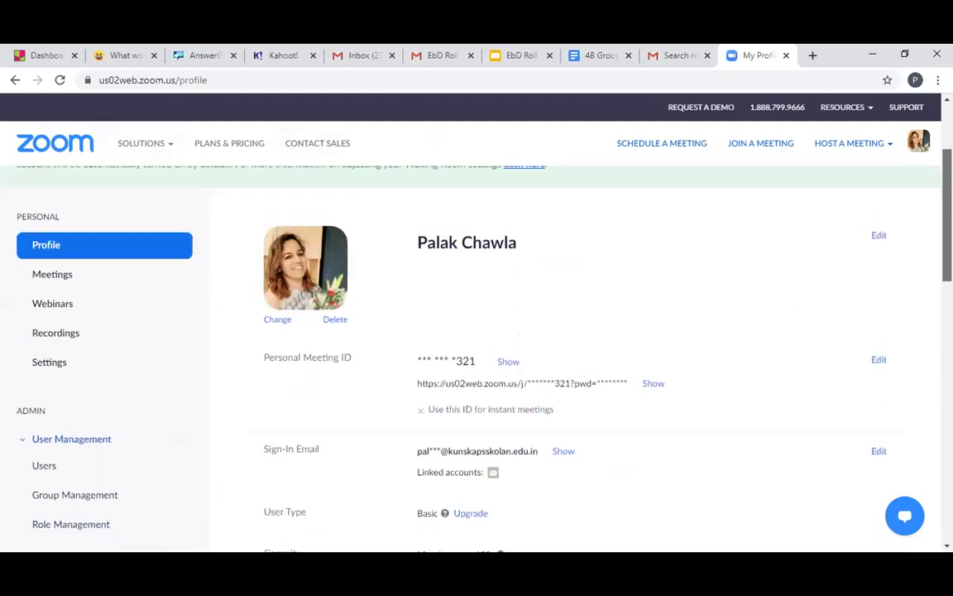
Open the account Settings page and browse its meeting options
{"action": "left_click", "coordinate": [58, 369]}
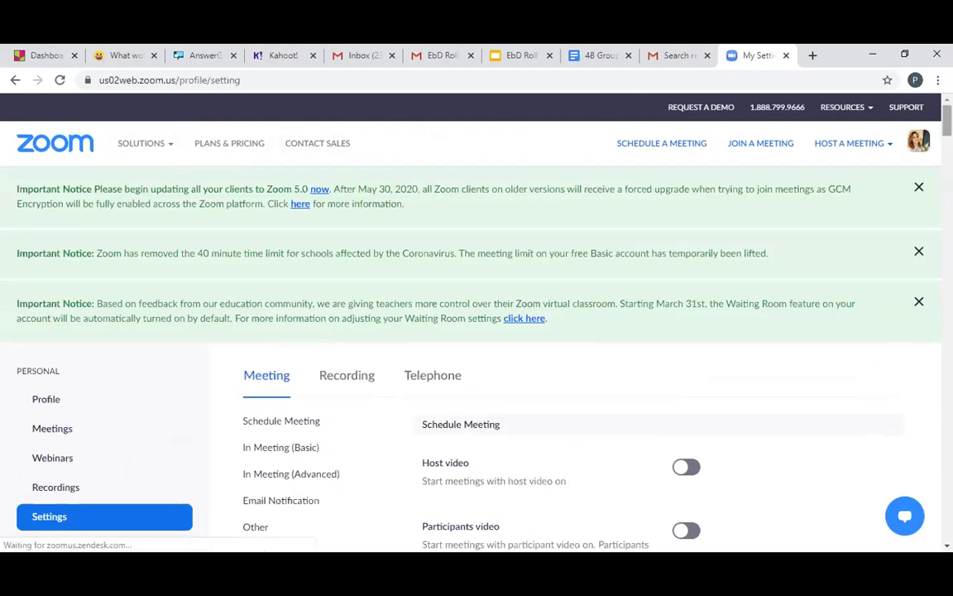
{"action": "scroll", "coordinate": [477, 348], "scroll_direction": "down", "scroll_amount": 2}
{"action": "scroll", "coordinate": [477, 348], "scroll_direction": "down", "scroll_amount": 5}
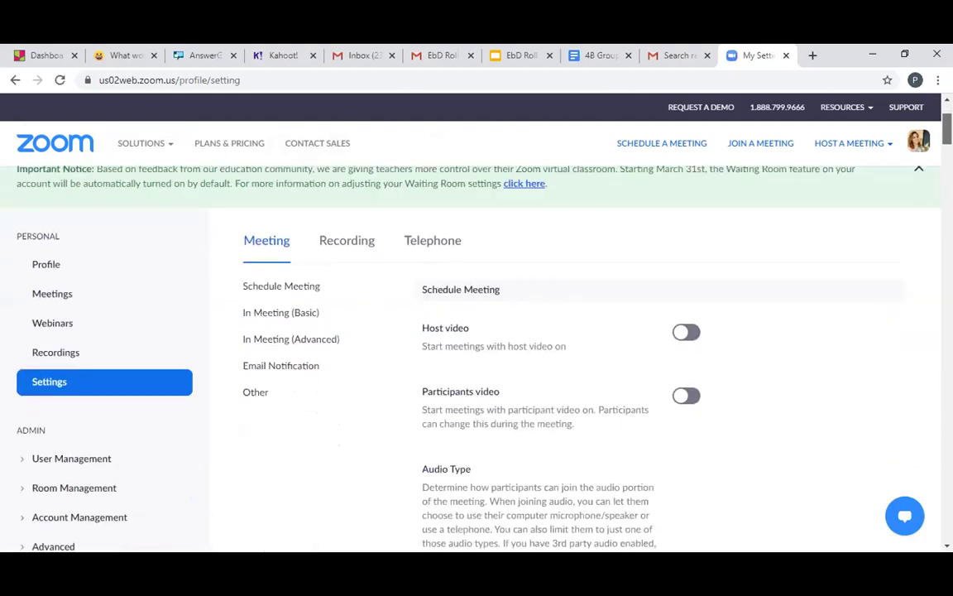
{"action": "scroll", "coordinate": [477, 348], "scroll_direction": "down", "scroll_amount": 4}
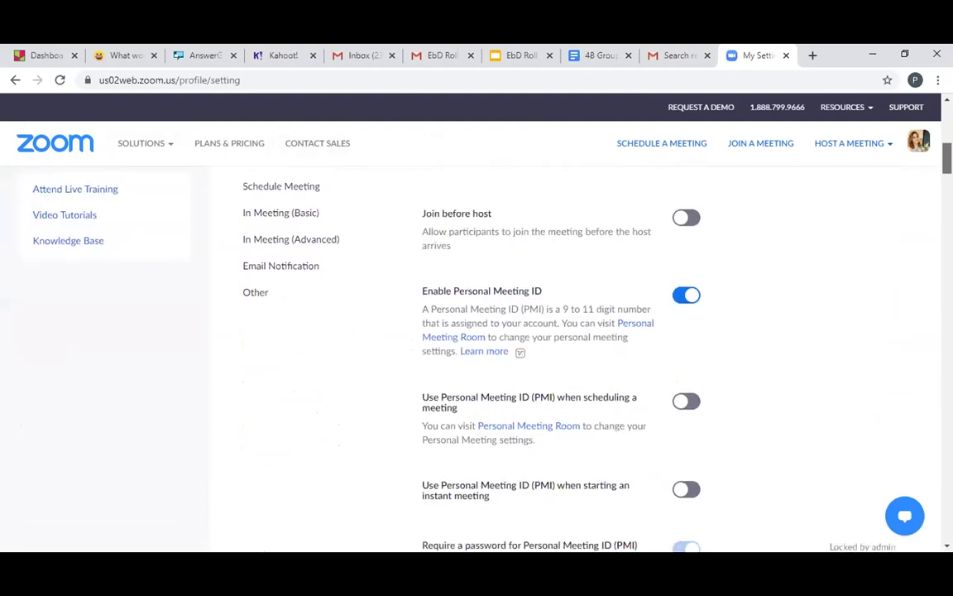
{"action": "scroll", "coordinate": [476, 348], "scroll_direction": "down", "scroll_amount": 6}
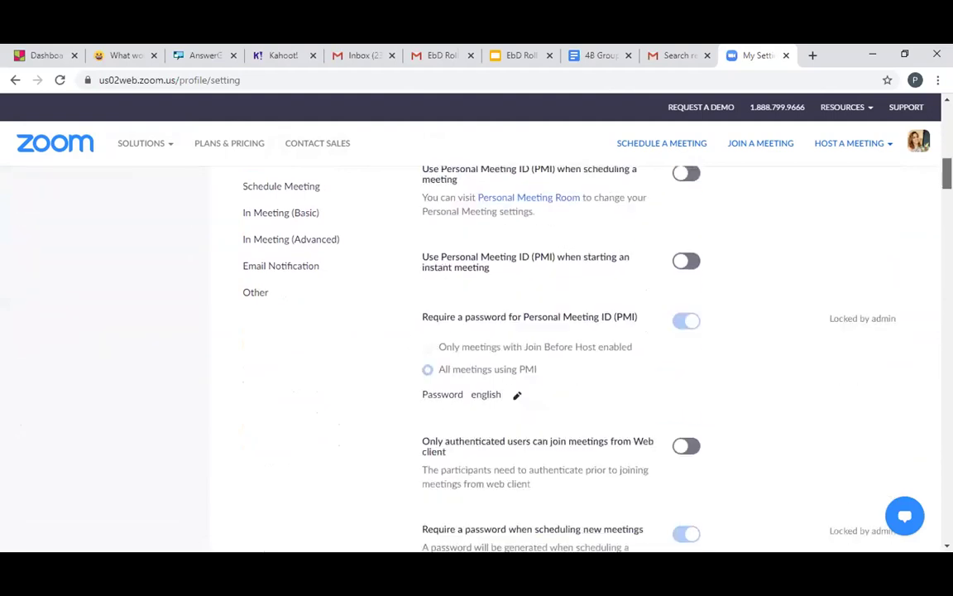
{"action": "scroll", "coordinate": [476, 348], "scroll_direction": "down", "scroll_amount": 1}
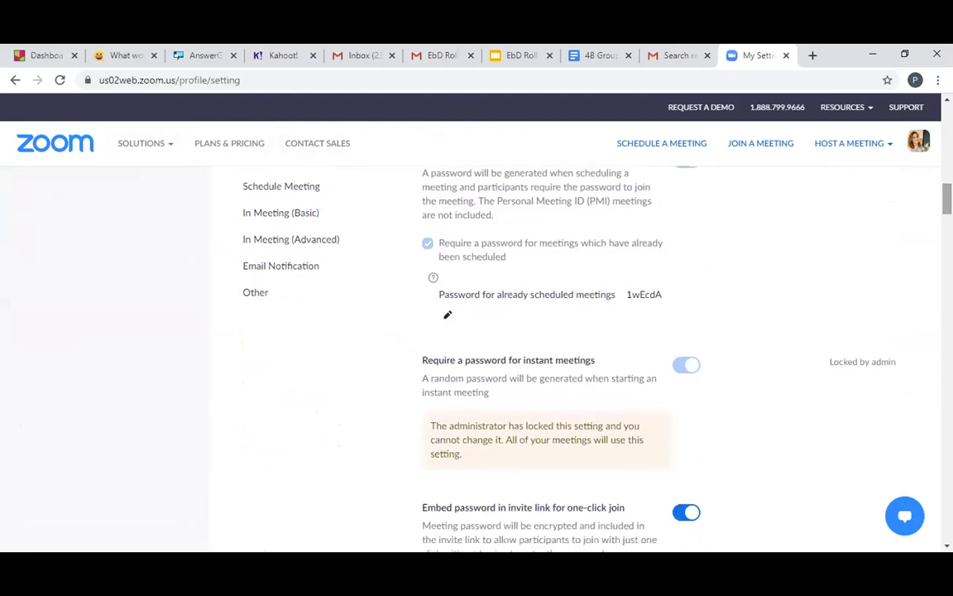
{"action": "scroll", "coordinate": [477, 348], "scroll_direction": "up", "scroll_amount": 5}
{"action": "scroll", "coordinate": [476, 348], "scroll_direction": "up", "scroll_amount": 4}
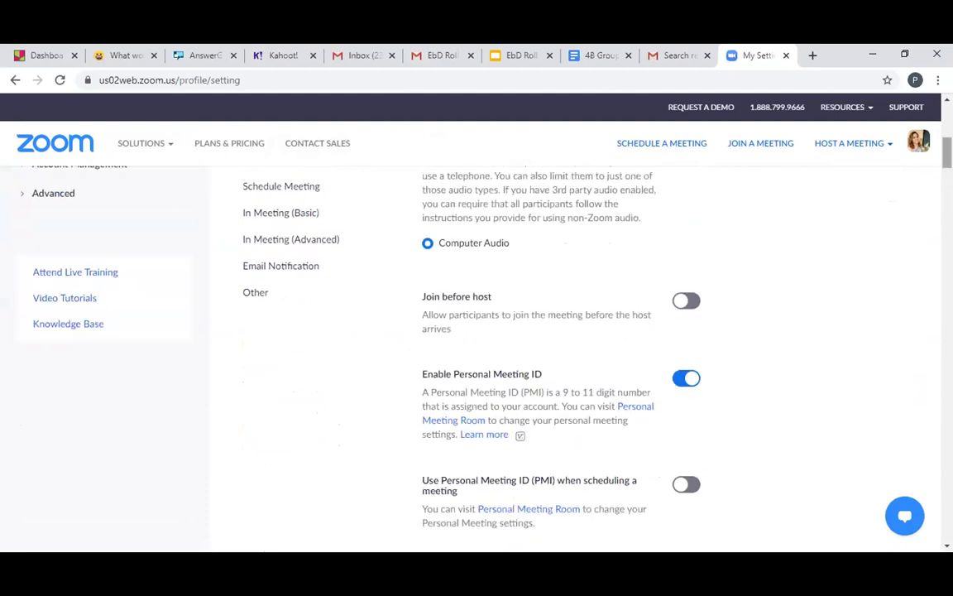
Under In Meeting (Advanced), toggle Breakout room off and back on so it stays enabled
{"action": "left_click", "coordinate": [314, 245]}
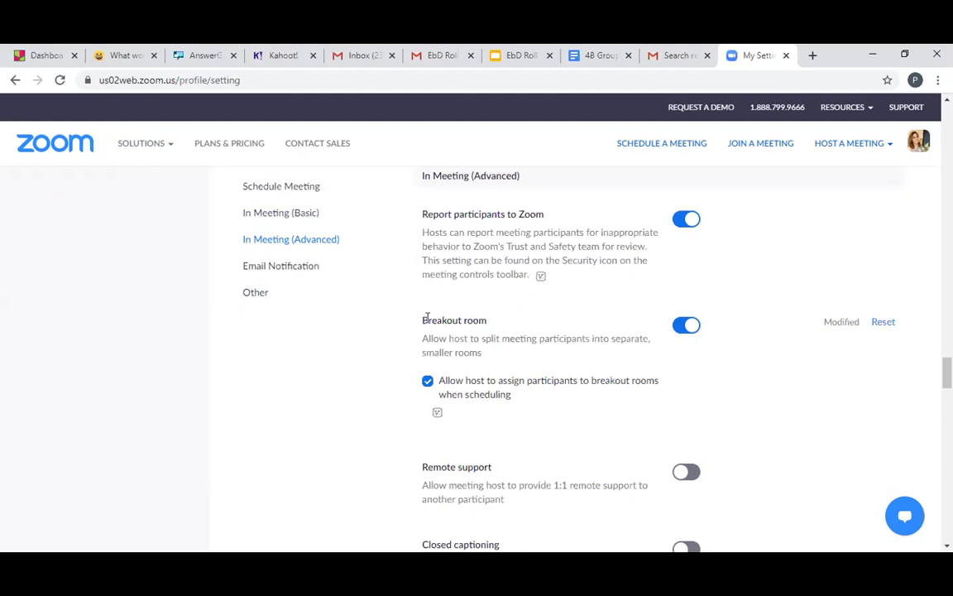
{"action": "left_click", "coordinate": [686, 327]}
{"action": "left_click", "coordinate": [685, 326]}
Start a new scheduled meeting and replace the topic with 'Zoom Tools'
{"action": "left_click", "coordinate": [677, 147]}
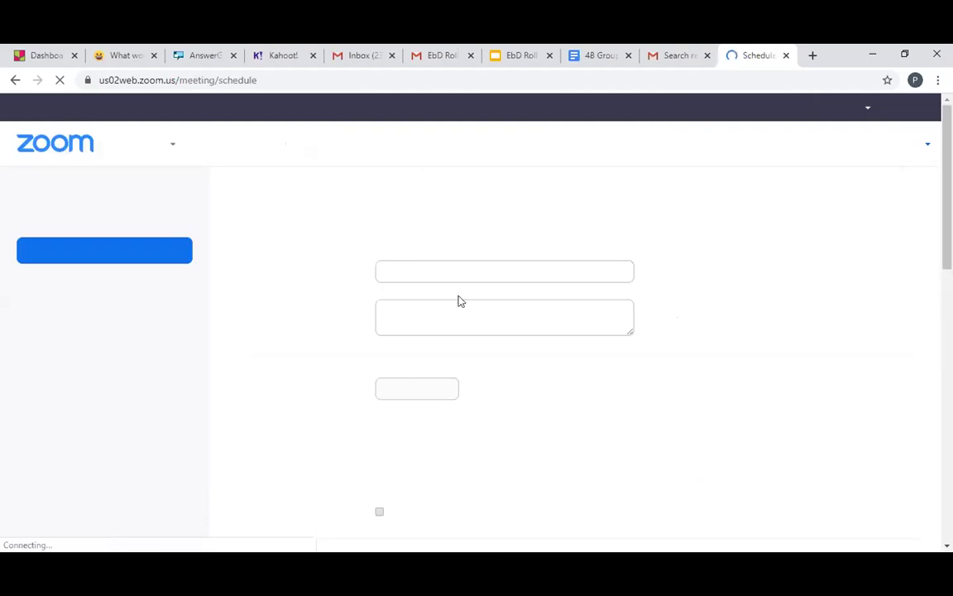
{"action": "key", "text": "BackSpace"}
{"action": "type", "text": "Zoom Tool s"}
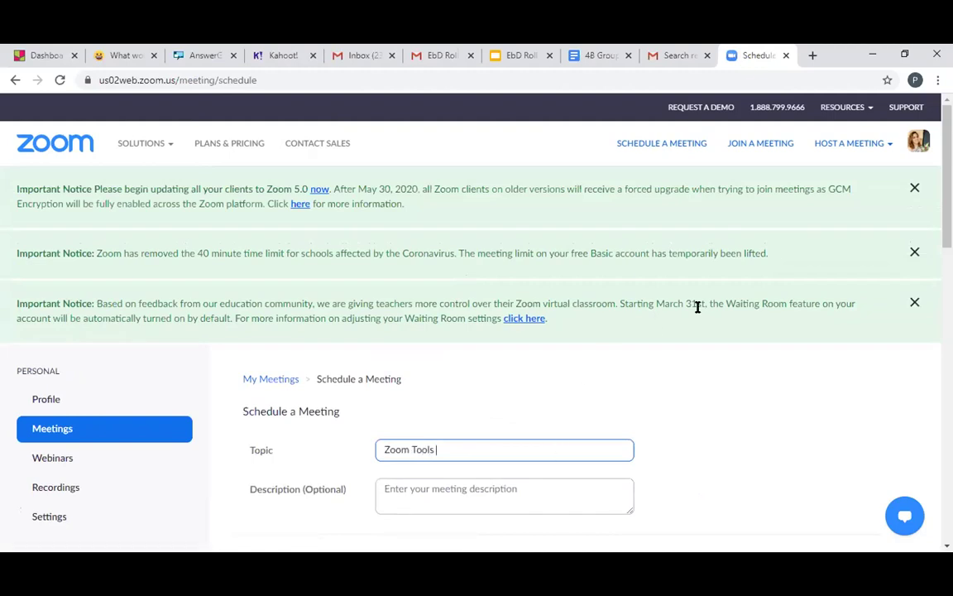
Set the meeting duration to 1 hr 15 min
{"action": "scroll", "coordinate": [698, 307], "scroll_direction": "down", "scroll_amount": 3}
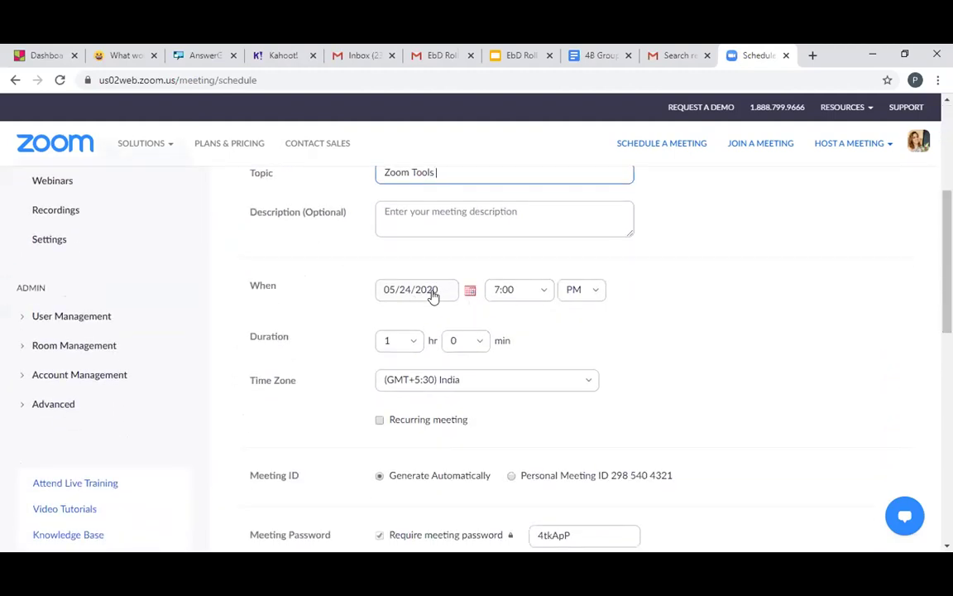
{"action": "left_click", "coordinate": [432, 296]}
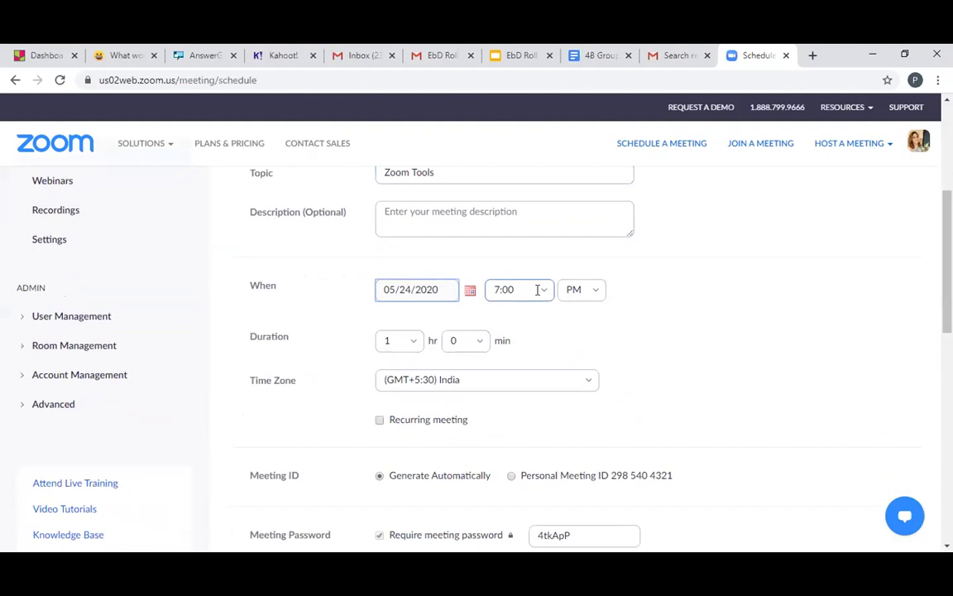
{"action": "left_click", "coordinate": [414, 346]}
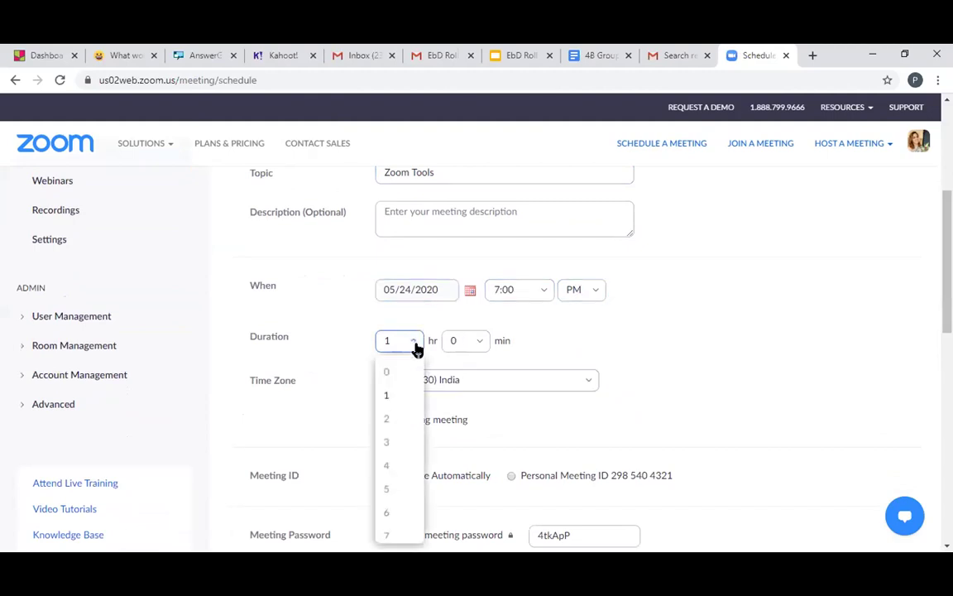
{"action": "left_click", "coordinate": [405, 396]}
{"action": "left_click", "coordinate": [480, 345]}
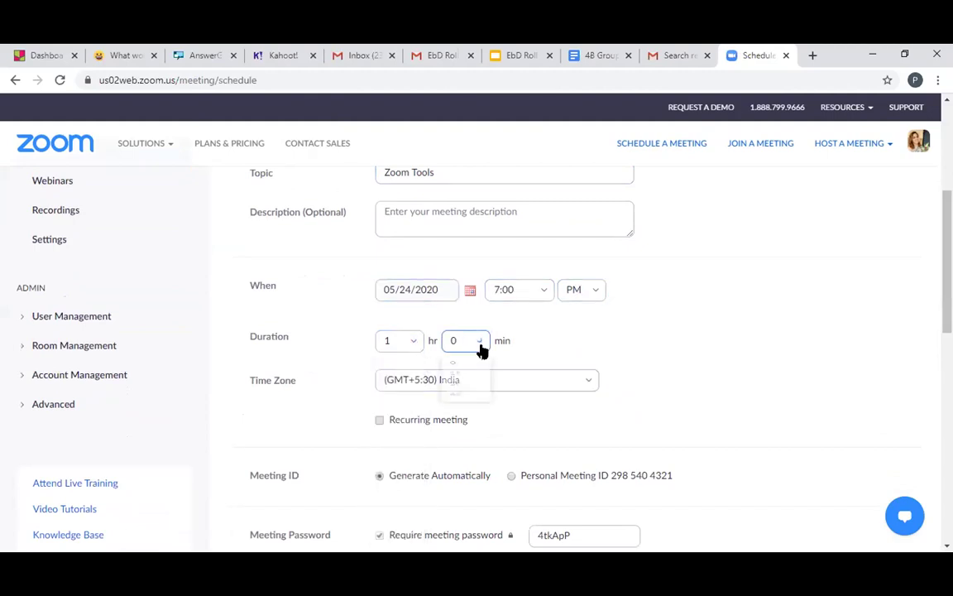
{"action": "left_click", "coordinate": [457, 396]}
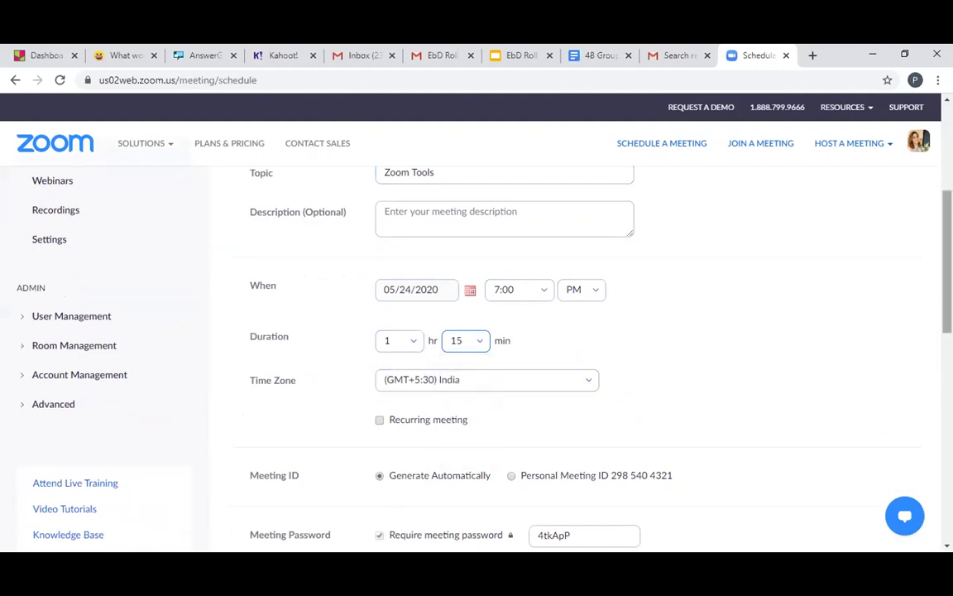
{"action": "scroll", "coordinate": [529, 348], "scroll_direction": "down", "scroll_amount": 1}
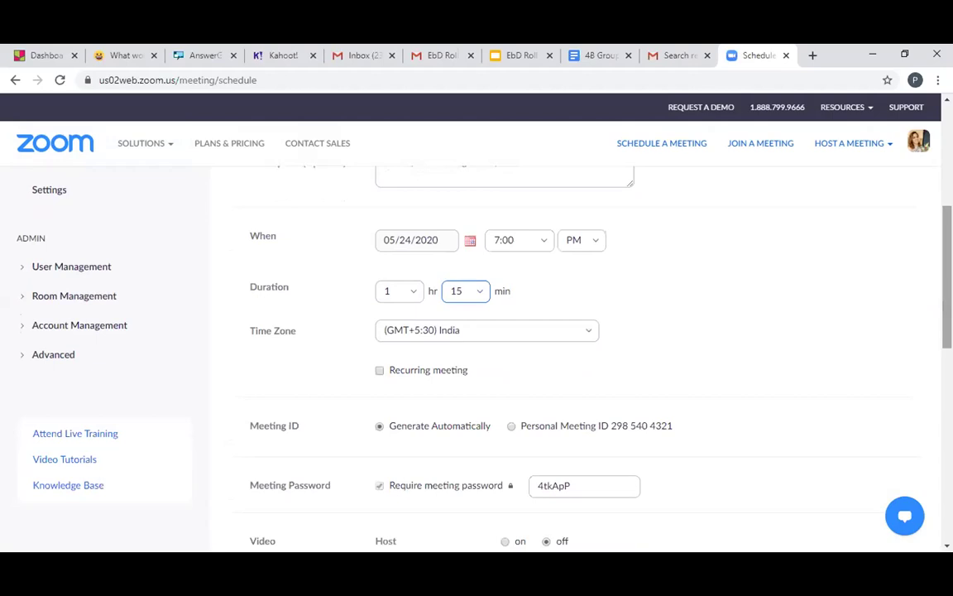
{"action": "scroll", "coordinate": [653, 290], "scroll_direction": "down", "scroll_amount": 3}
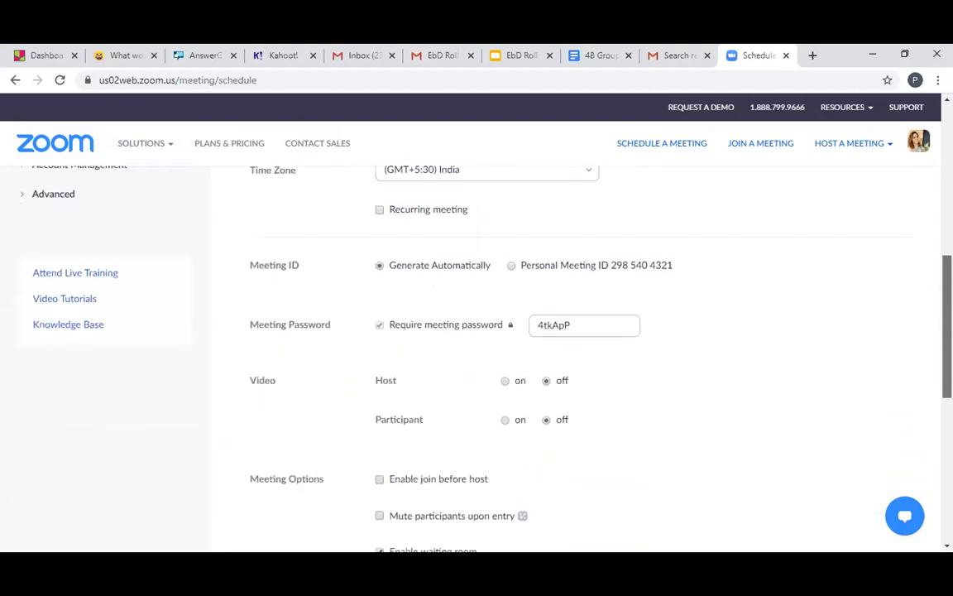
Use the Personal Meeting ID and replace the meeting password with a new one
{"action": "left_click", "coordinate": [511, 251]}
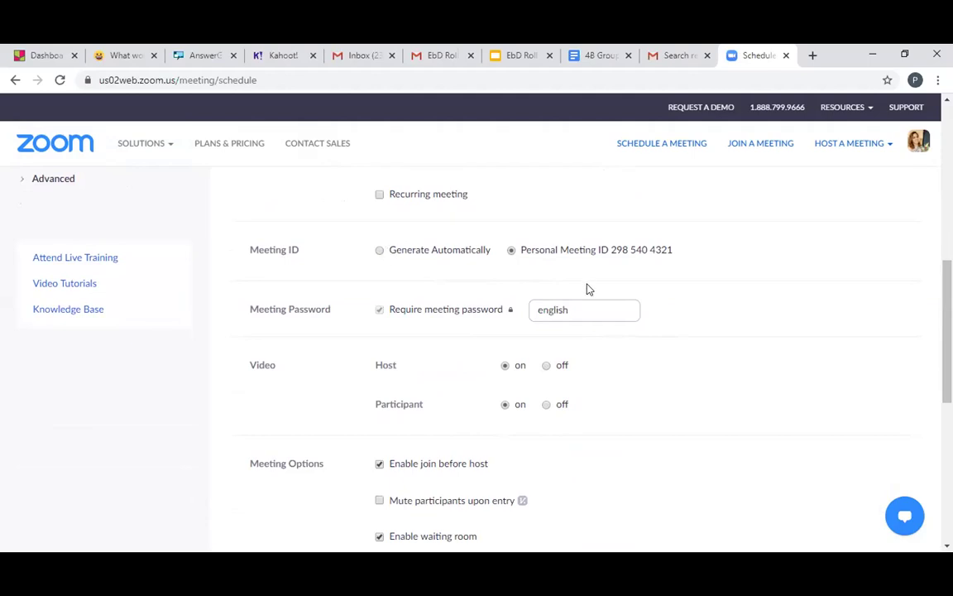
{"action": "left_click", "coordinate": [592, 309]}
{"action": "double_click", "coordinate": [538, 310]}
{"action": "key", "text": "BackSpace"}
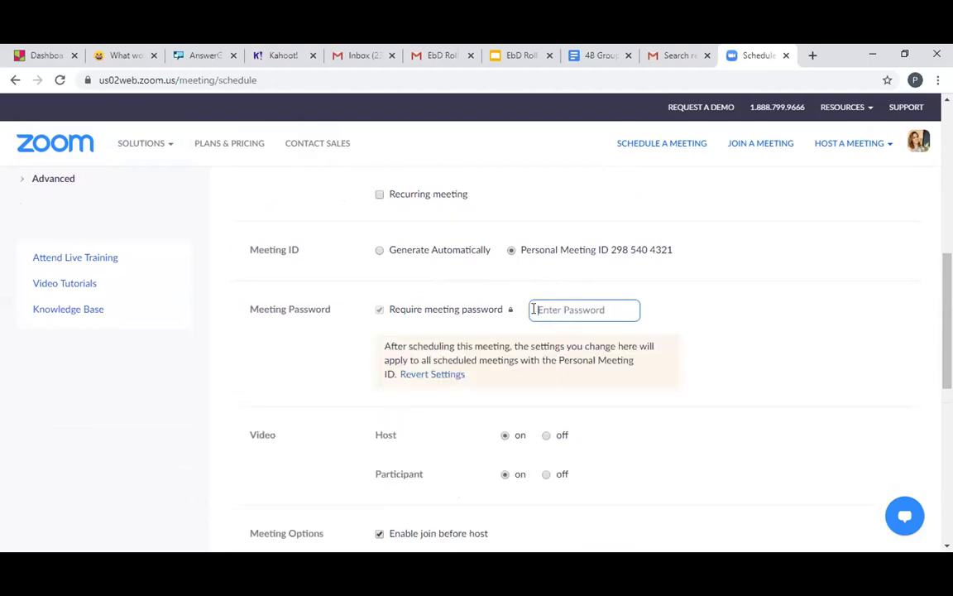
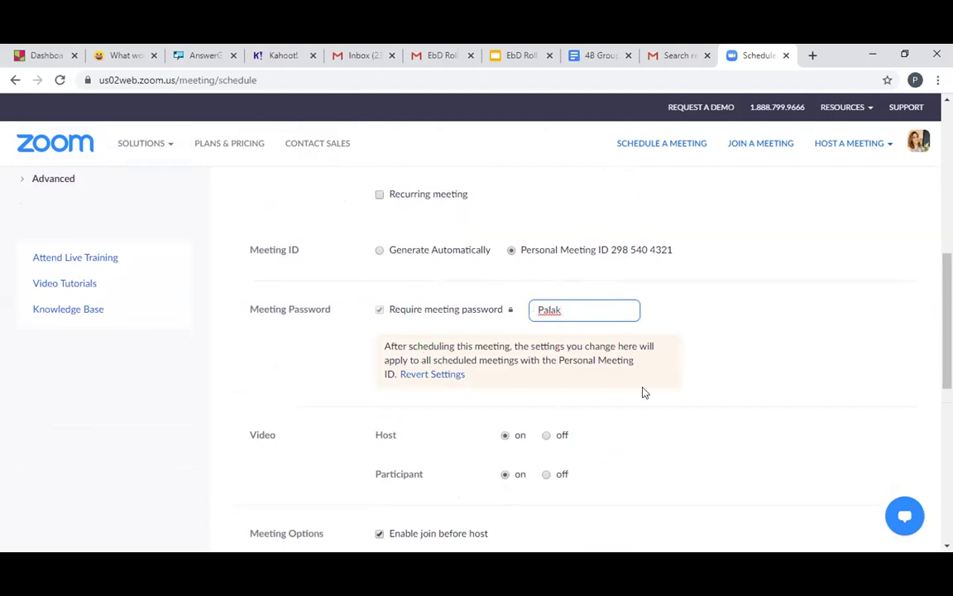
{"action": "scroll", "coordinate": [643, 391], "scroll_direction": "down", "scroll_amount": 2}
{"action": "scroll", "coordinate": [509, 293], "scroll_direction": "down", "scroll_amount": 1}
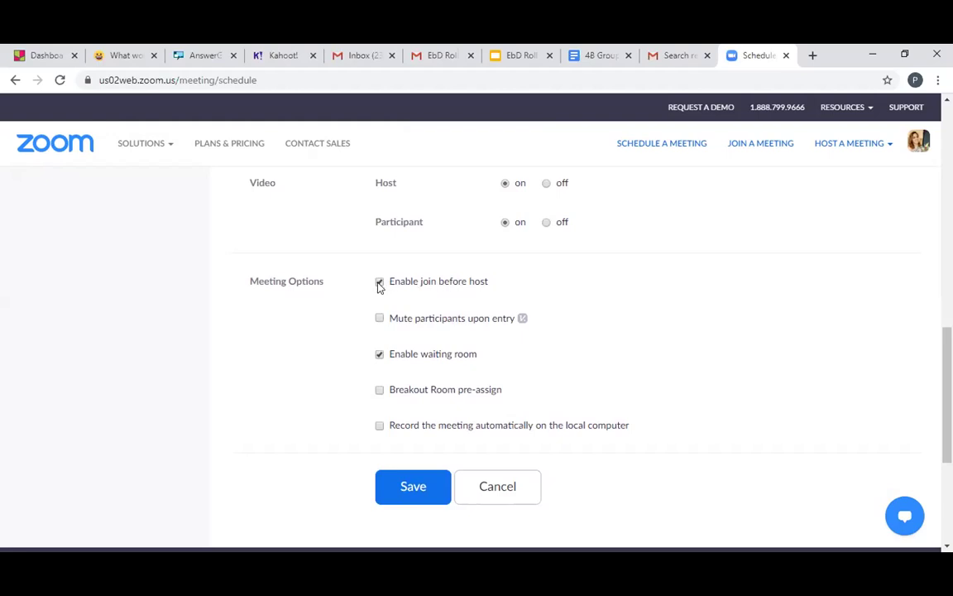
Uncheck Enable waiting room and check Breakout Room pre-assign in Meeting Options
{"action": "left_click", "coordinate": [379, 354]}
{"action": "left_click", "coordinate": [380, 392]}
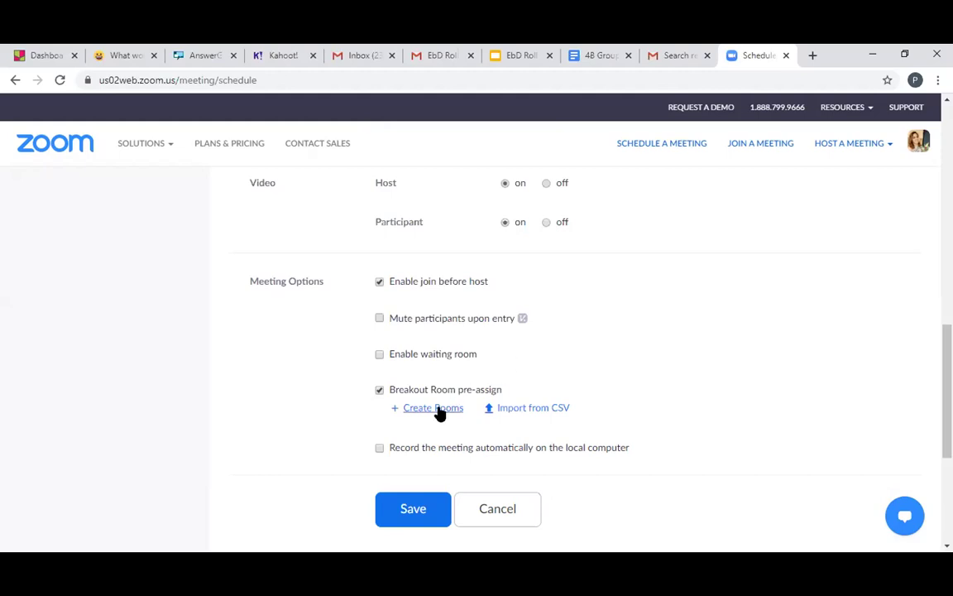
{"action": "scroll", "coordinate": [439, 412], "scroll_direction": "down", "scroll_amount": 1}
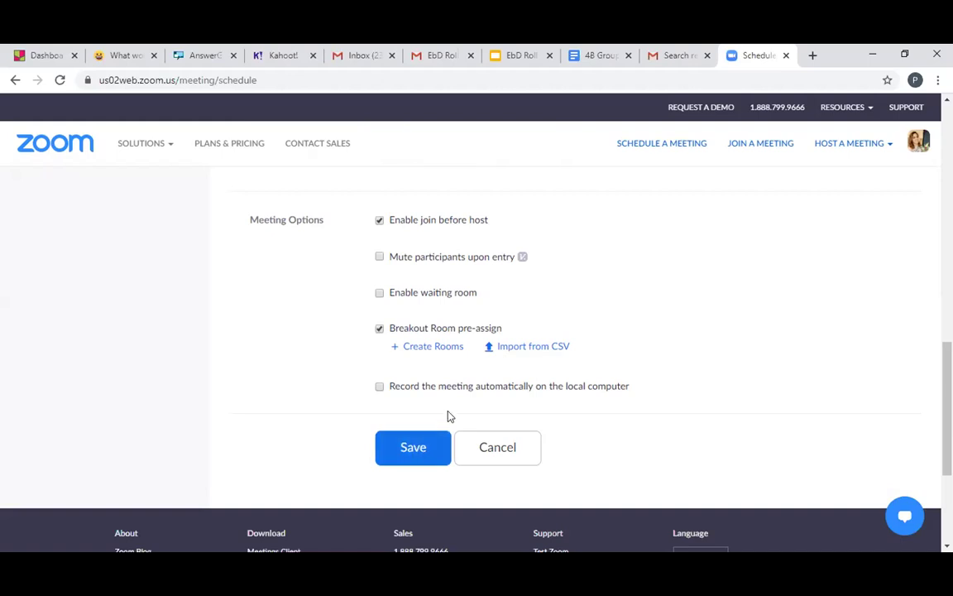
Save the Zoom Tools meeting, copy its invitation, and switch to the Gmail tab
{"action": "left_click", "coordinate": [421, 447]}
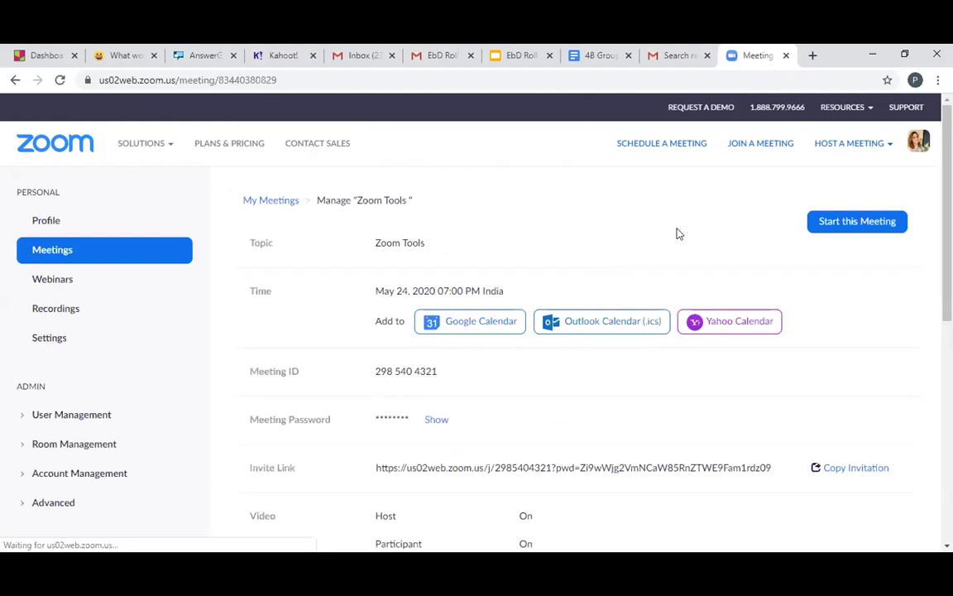
{"action": "scroll", "coordinate": [676, 234], "scroll_direction": "down", "scroll_amount": 2}
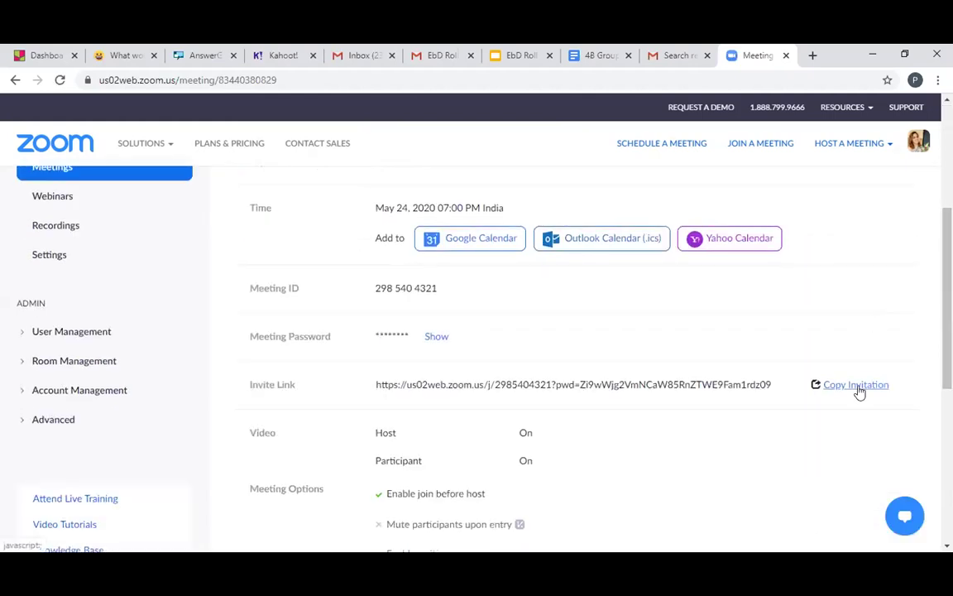
{"action": "left_click", "coordinate": [857, 386]}
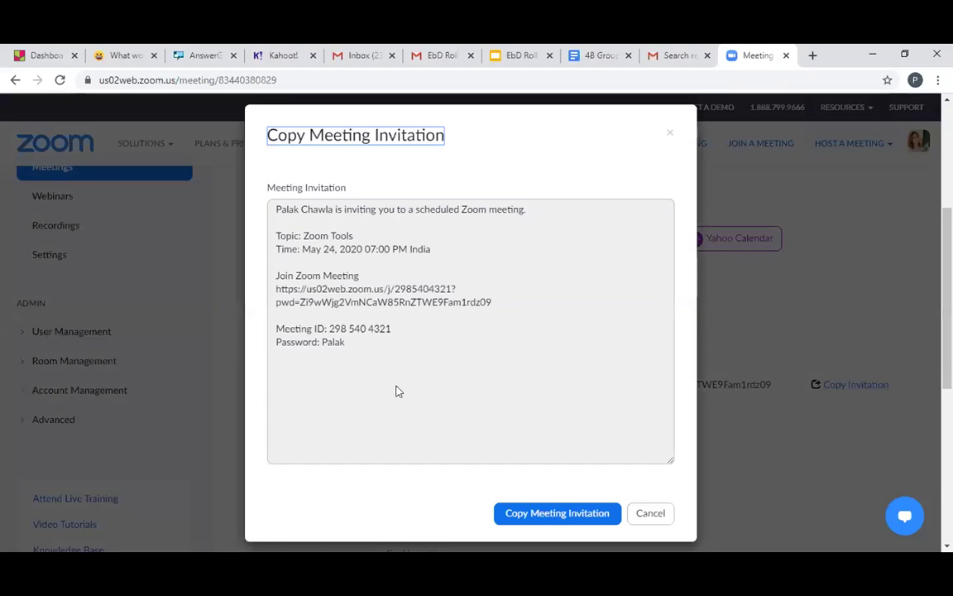
{"action": "left_click", "coordinate": [557, 513]}
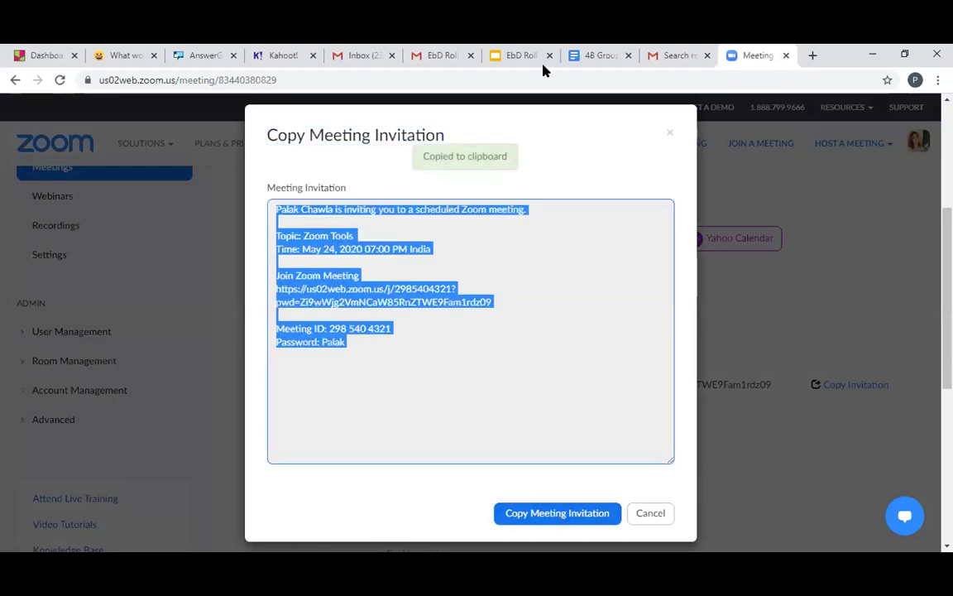
{"action": "left_click", "coordinate": [666, 50]}
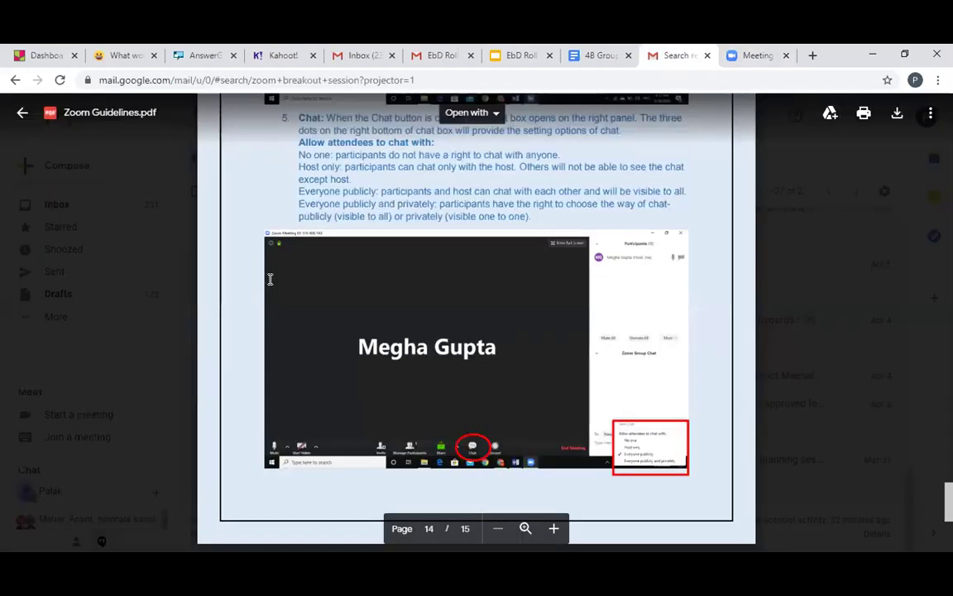
Close the Zoom Guidelines.pdf preview to return to the 'zoom breakout session' results
{"action": "scroll", "coordinate": [476, 323], "scroll_direction": "up", "scroll_amount": 4}
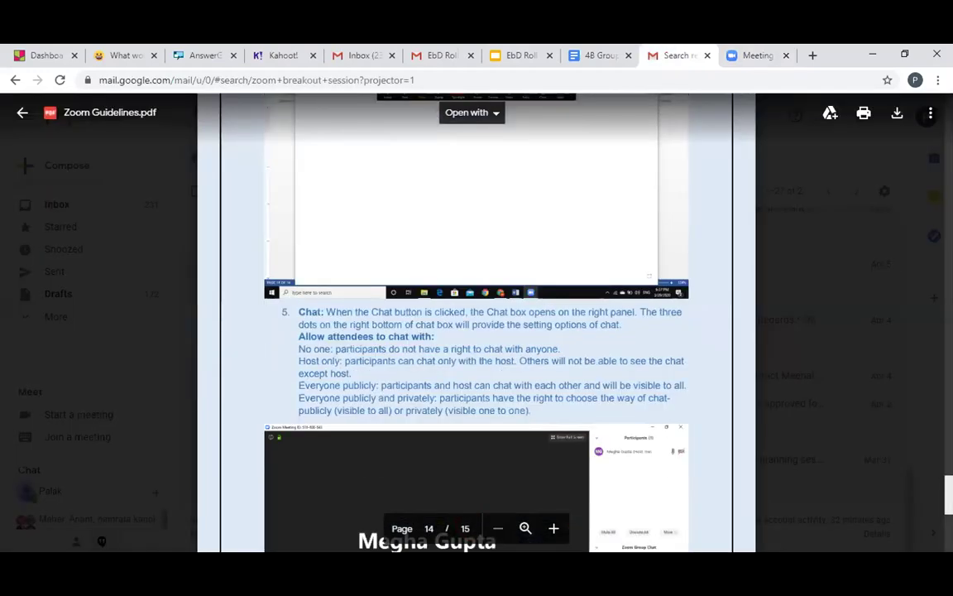
{"action": "scroll", "coordinate": [476, 323], "scroll_direction": "up", "scroll_amount": 6}
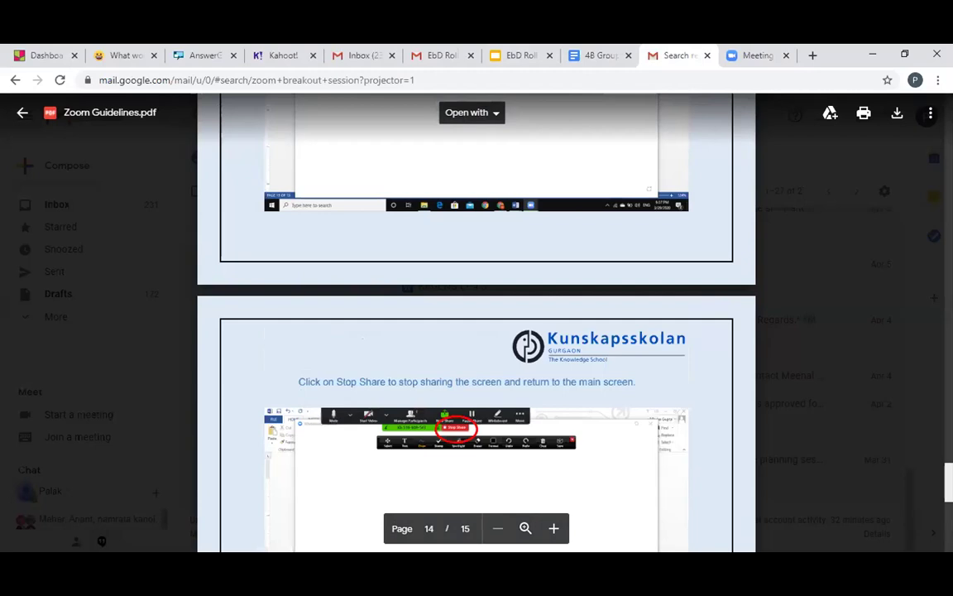
{"action": "scroll", "coordinate": [476, 323], "scroll_direction": "up", "scroll_amount": 1}
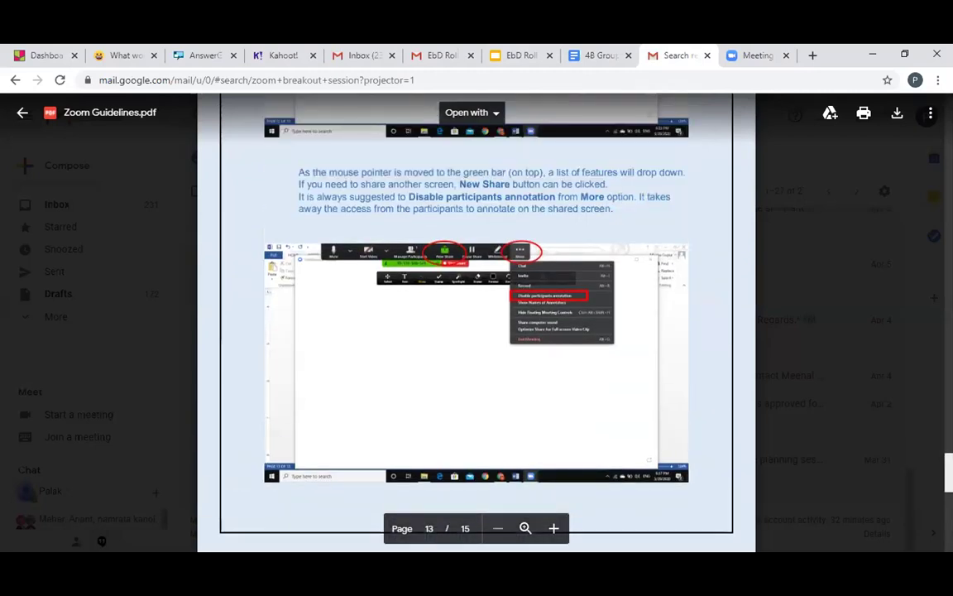
{"action": "scroll", "coordinate": [475, 322], "scroll_direction": "up", "scroll_amount": 7}
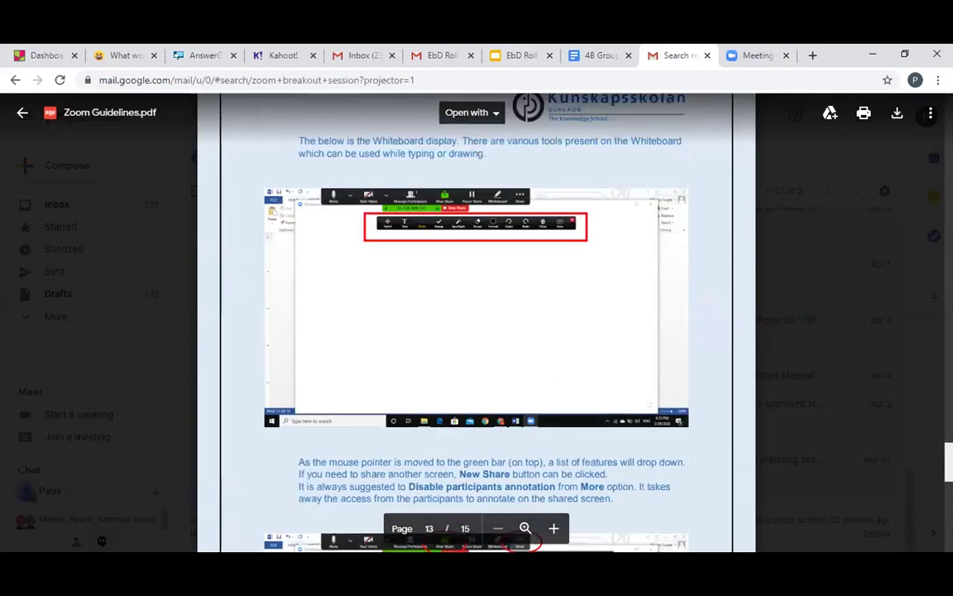
{"action": "scroll", "coordinate": [476, 323], "scroll_direction": "up", "scroll_amount": 11}
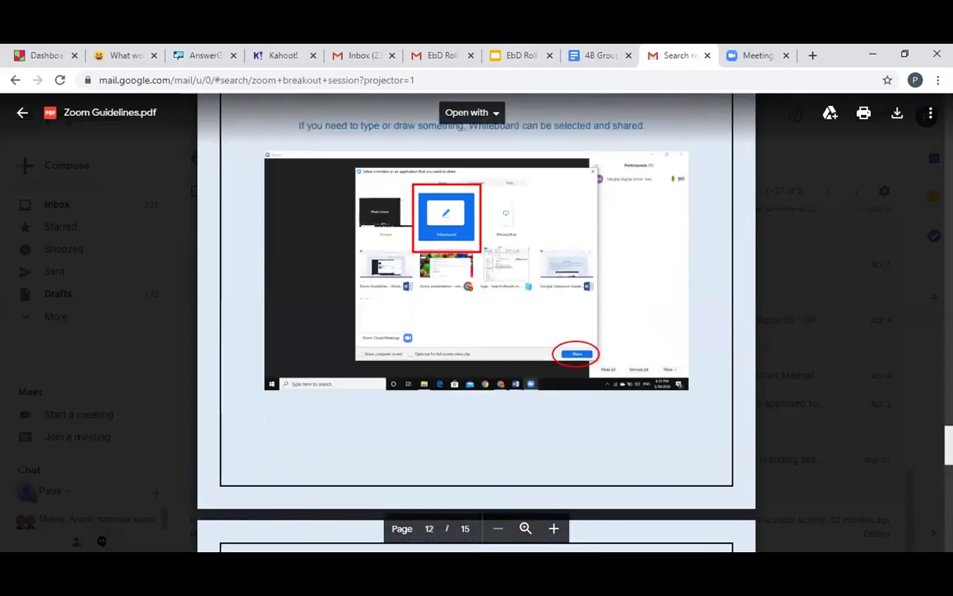
{"action": "scroll", "coordinate": [476, 323], "scroll_direction": "down", "scroll_amount": 2}
{"action": "scroll", "coordinate": [476, 322], "scroll_direction": "down", "scroll_amount": 12}
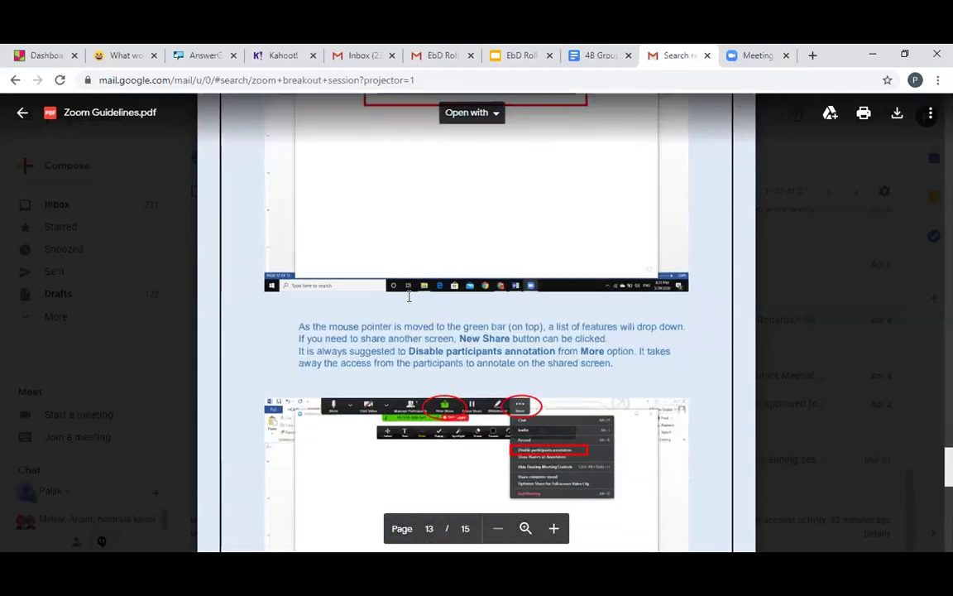
{"action": "left_click", "coordinate": [23, 114]}
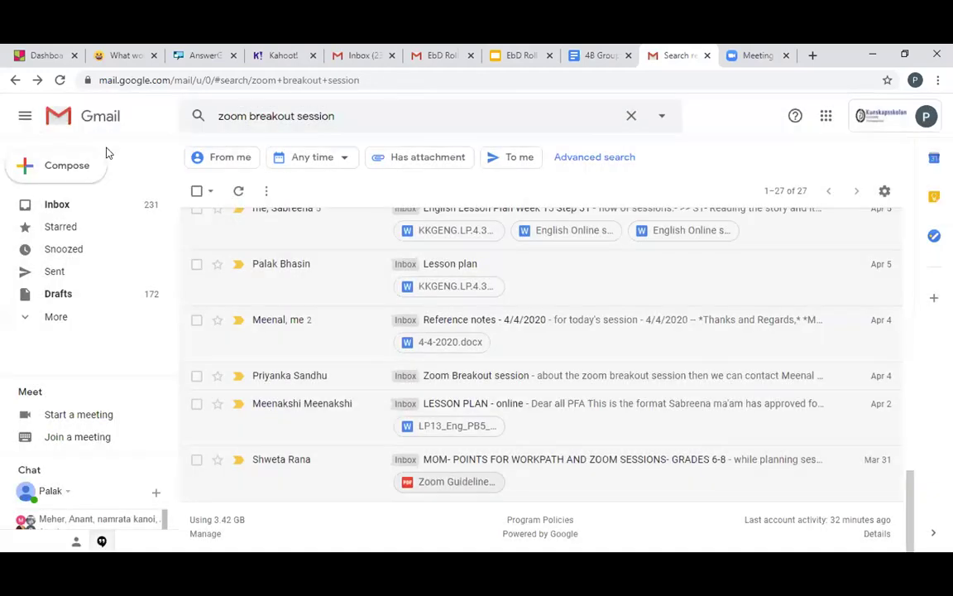
Compose a new email with the Zoom Tools invitation pasted into the body
{"action": "left_click", "coordinate": [69, 175]}
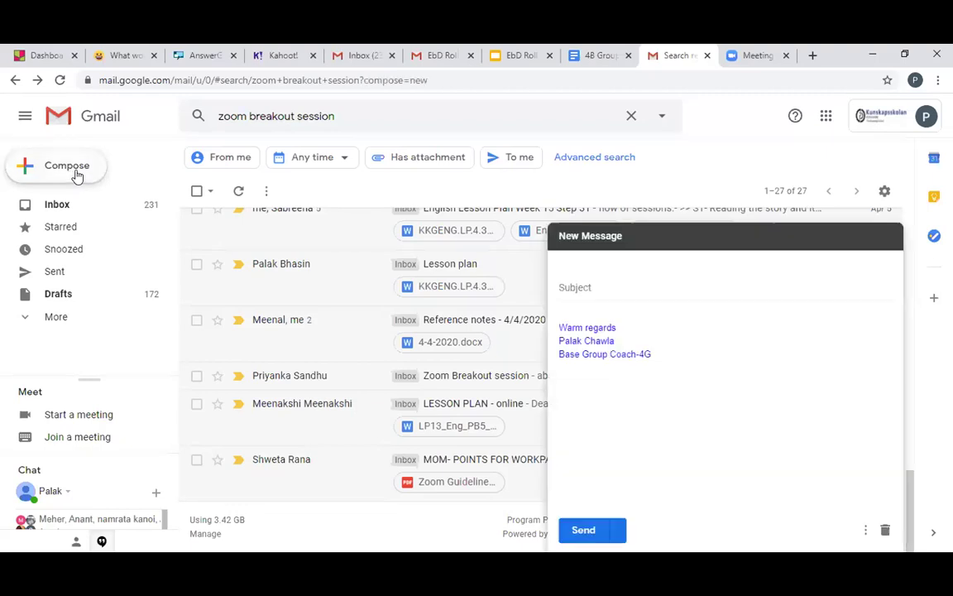
{"action": "left_click", "coordinate": [578, 314]}
{"action": "key", "text": "ctrl+v"}
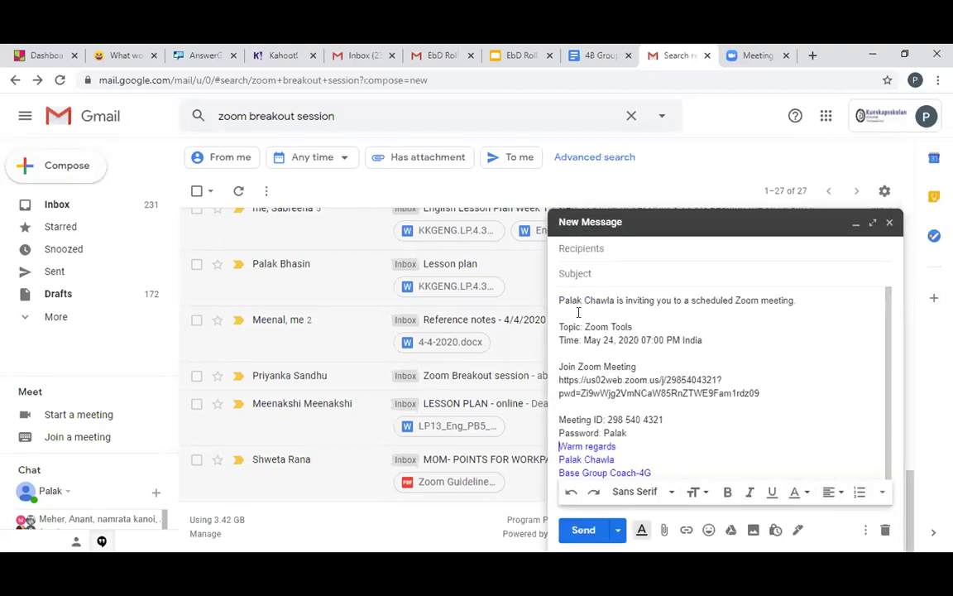
Try the Recipients field, then return to the Zoom meeting tab
{"action": "left_click", "coordinate": [629, 240]}
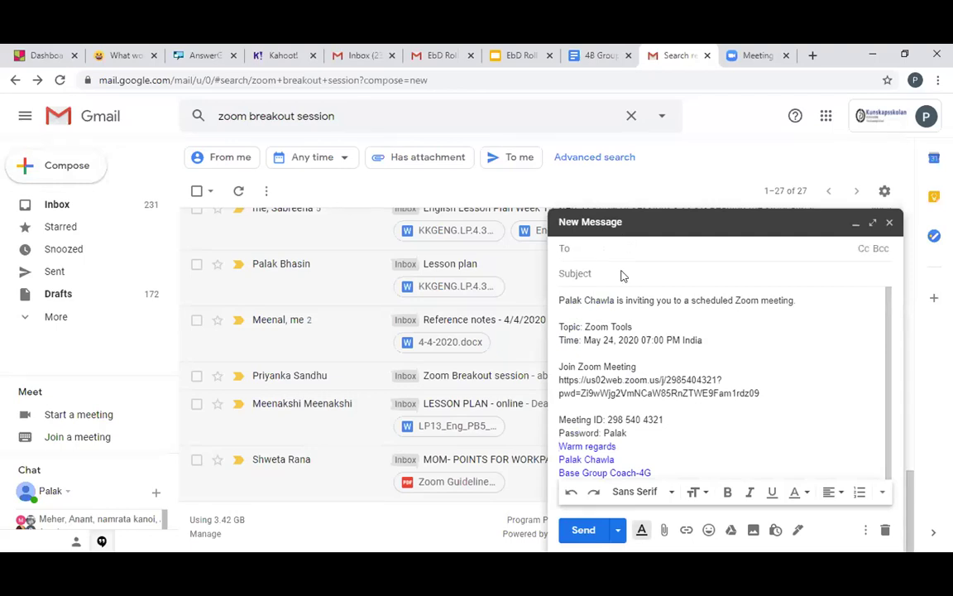
{"action": "left_click", "coordinate": [621, 274]}
{"action": "left_click", "coordinate": [635, 247]}
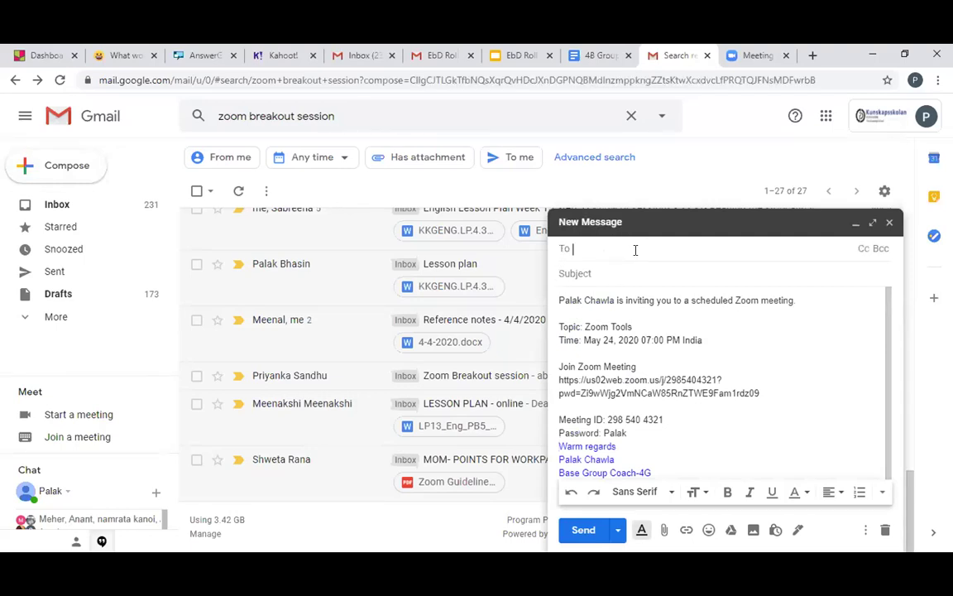
{"action": "left_click", "coordinate": [624, 272]}
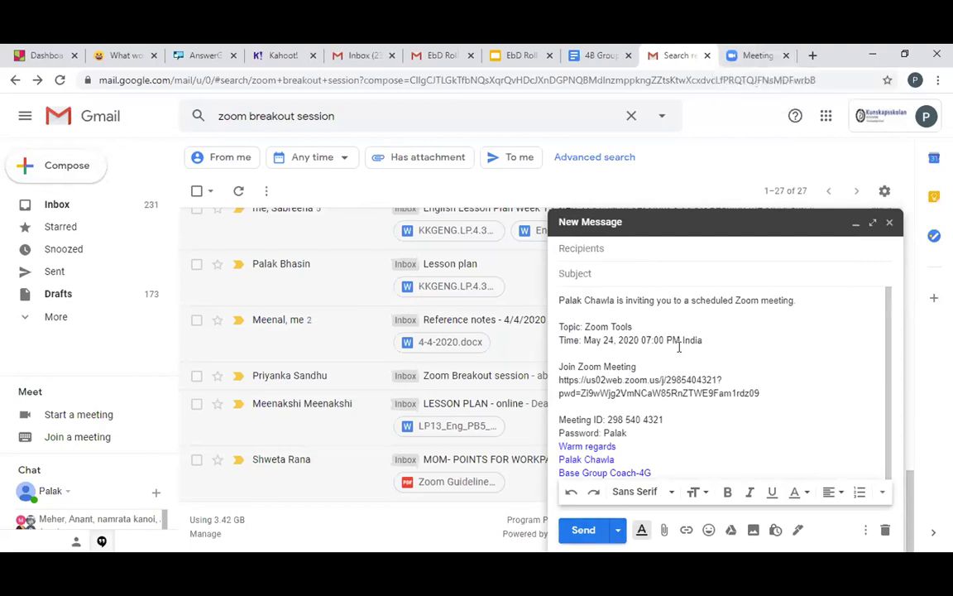
{"action": "left_click", "coordinate": [756, 56]}
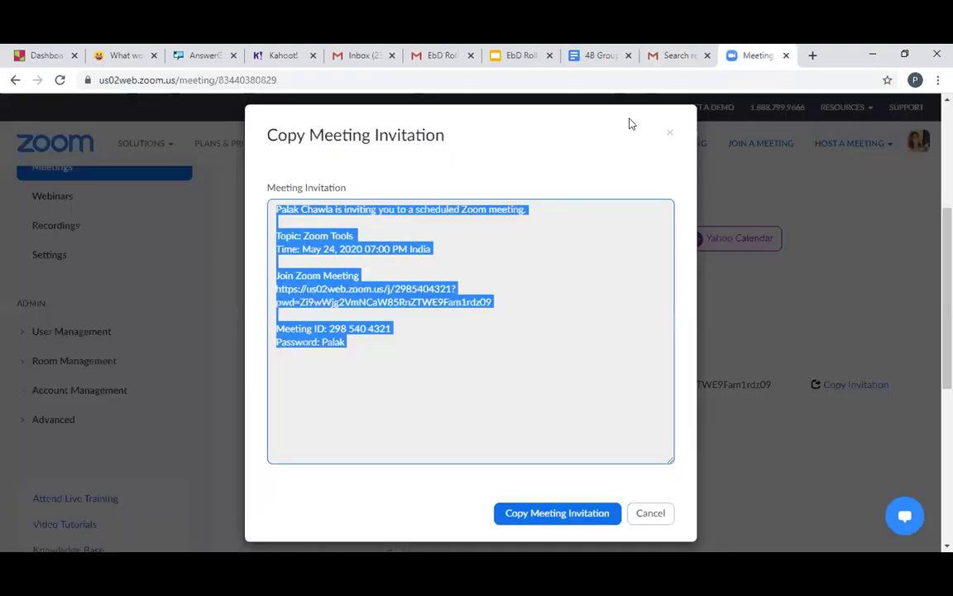
Close the invitation dialog and view Upcoming Meetings, showing Zoom Tools today at 07:00 PM
{"action": "left_click", "coordinate": [670, 133]}
{"action": "scroll", "coordinate": [842, 298], "scroll_direction": "up", "scroll_amount": 3}
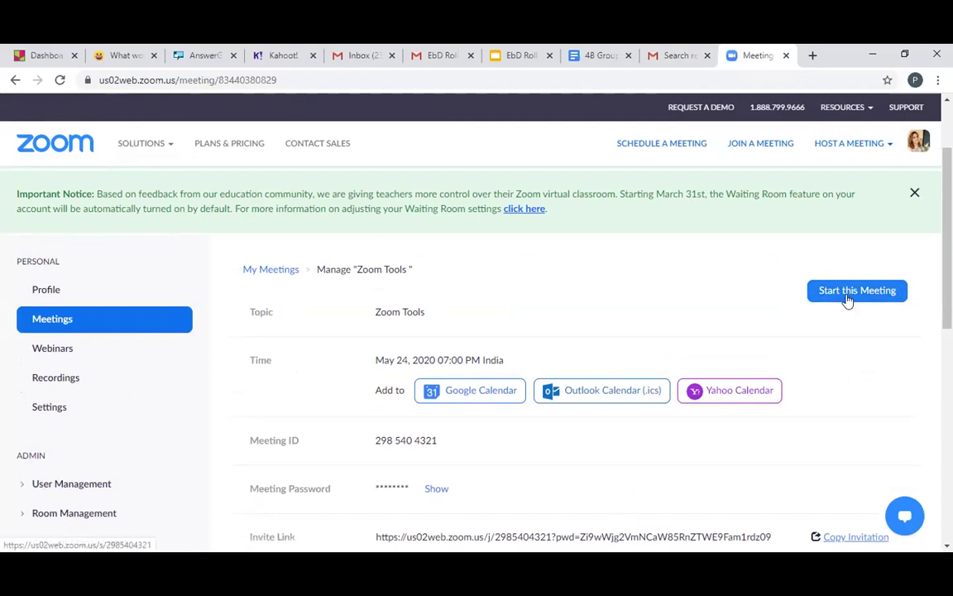
{"action": "left_click", "coordinate": [116, 325]}
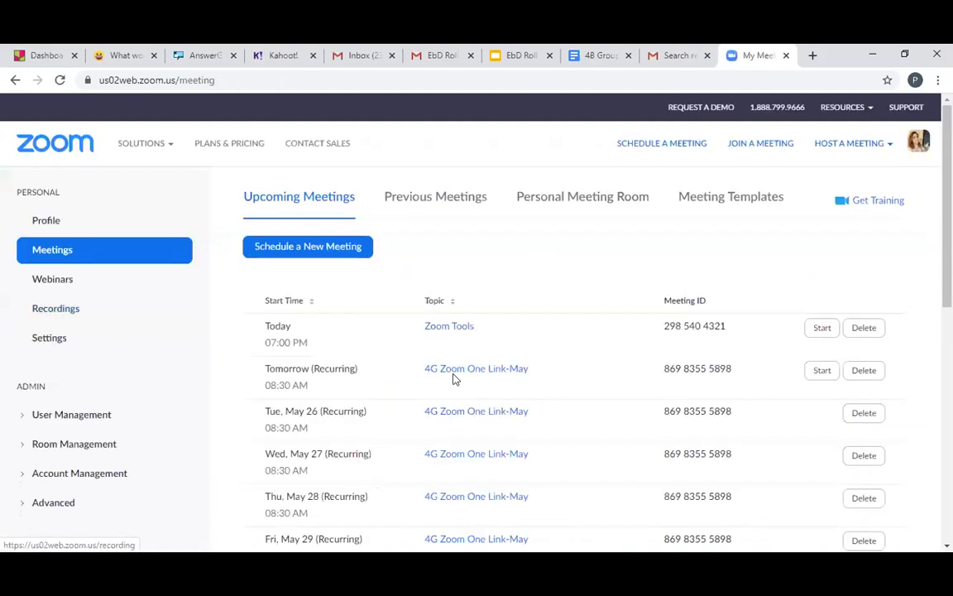
{"action": "scroll", "coordinate": [600, 339], "scroll_direction": "down", "scroll_amount": 4}
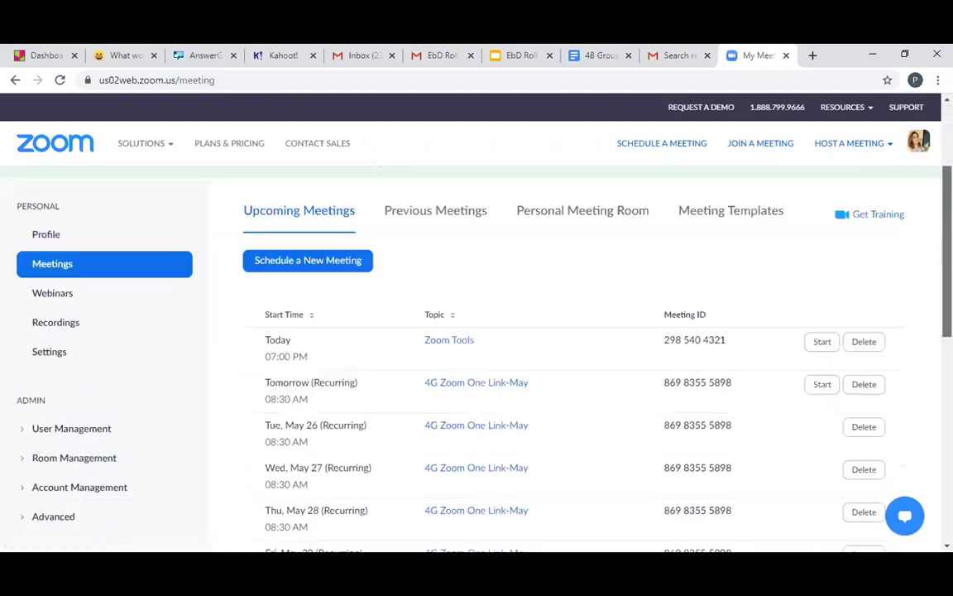
{"action": "scroll", "coordinate": [429, 296], "scroll_direction": "down", "scroll_amount": 2}
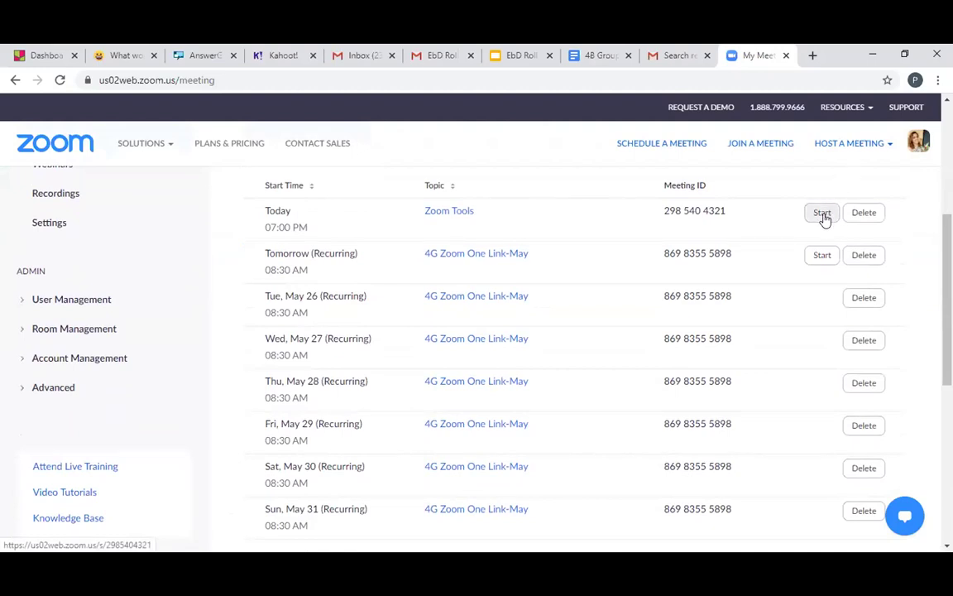
{"action": "left_click", "coordinate": [827, 219]}
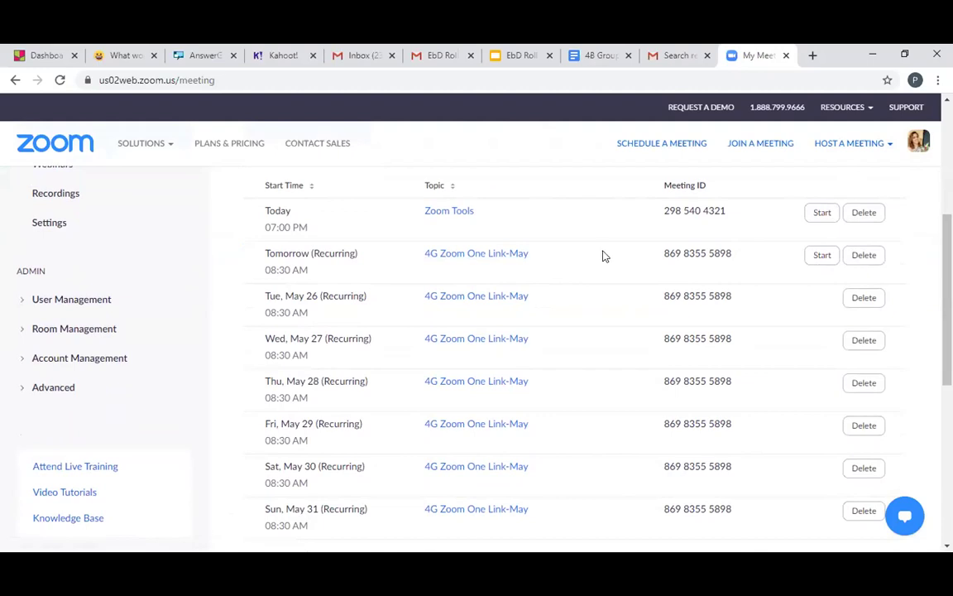
{"action": "scroll", "coordinate": [496, 347], "scroll_direction": "down", "scroll_amount": 2}
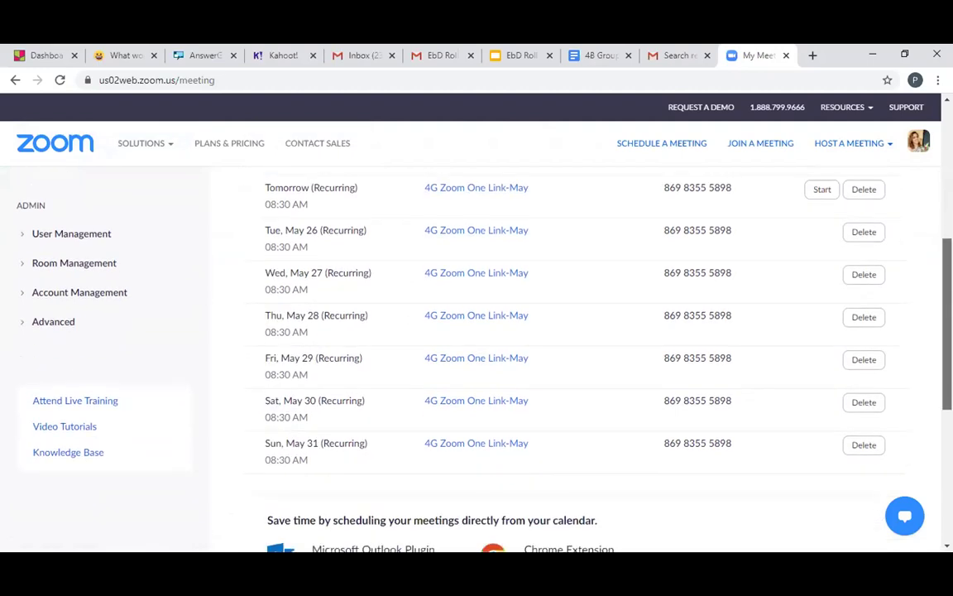
{"action": "scroll", "coordinate": [497, 348], "scroll_direction": "down", "scroll_amount": 2}
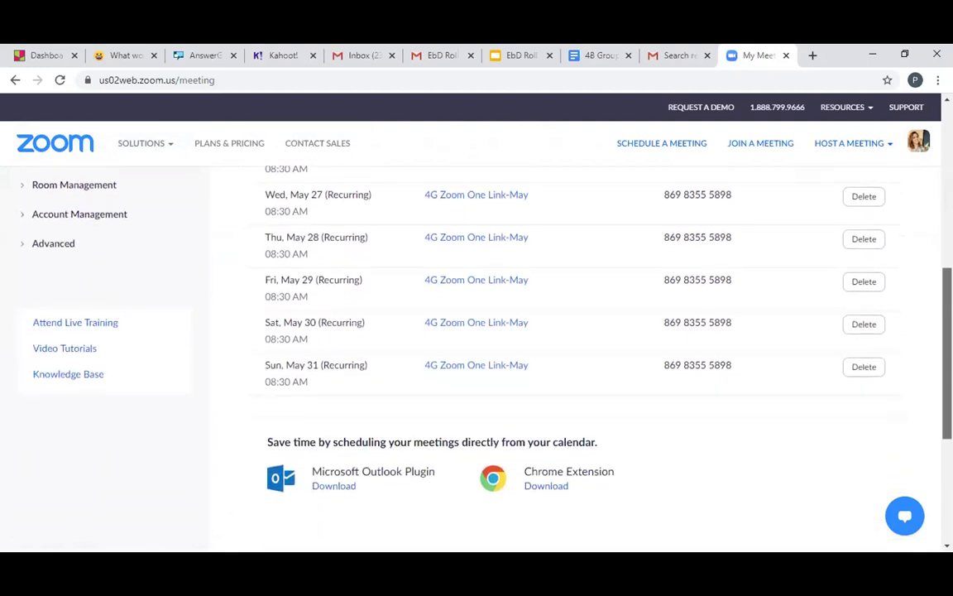
{"action": "scroll", "coordinate": [496, 348], "scroll_direction": "up", "scroll_amount": 2}
{"action": "scroll", "coordinate": [546, 347], "scroll_direction": "up", "scroll_amount": 2}
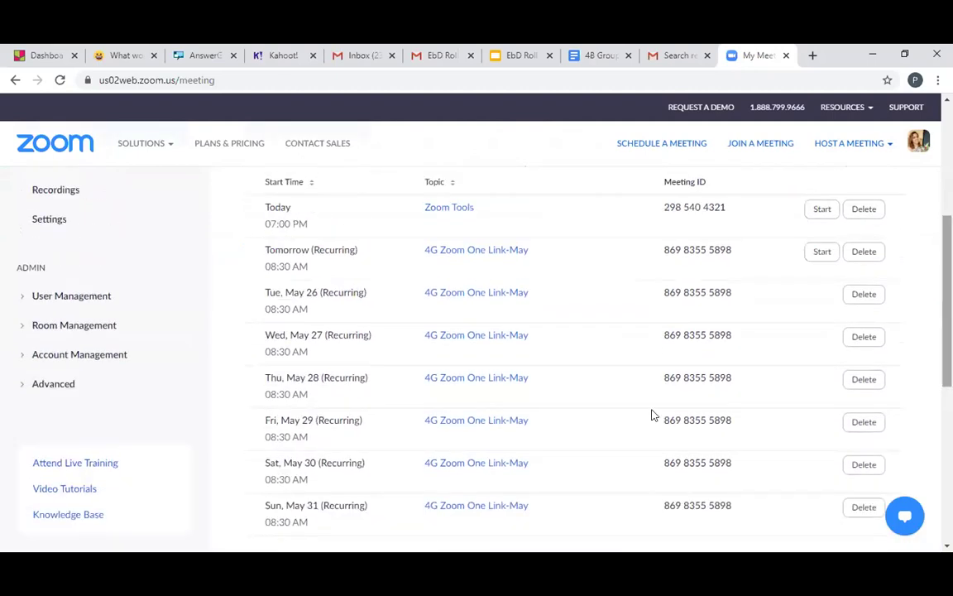